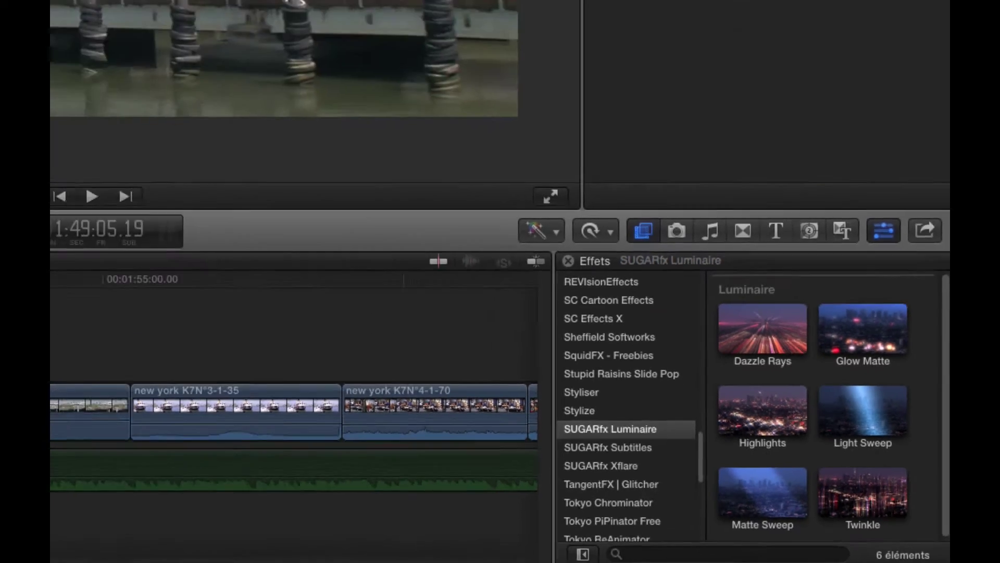
# Step: Apply the SUGARfx Luminaire Dazzle Rays effect to the timeline clip new york K7N°1-3-81
pyautogui.click(187, 424)
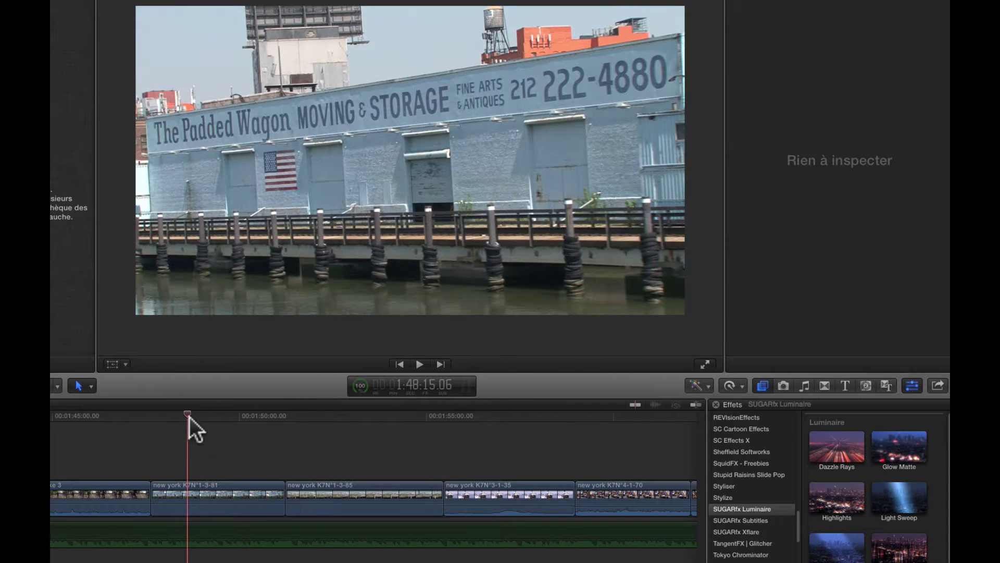
pyautogui.moveTo(189, 414)
pyautogui.mouseDown()
pyautogui.moveTo(237, 413)
pyautogui.moveTo(186, 423)
pyautogui.mouseUp()
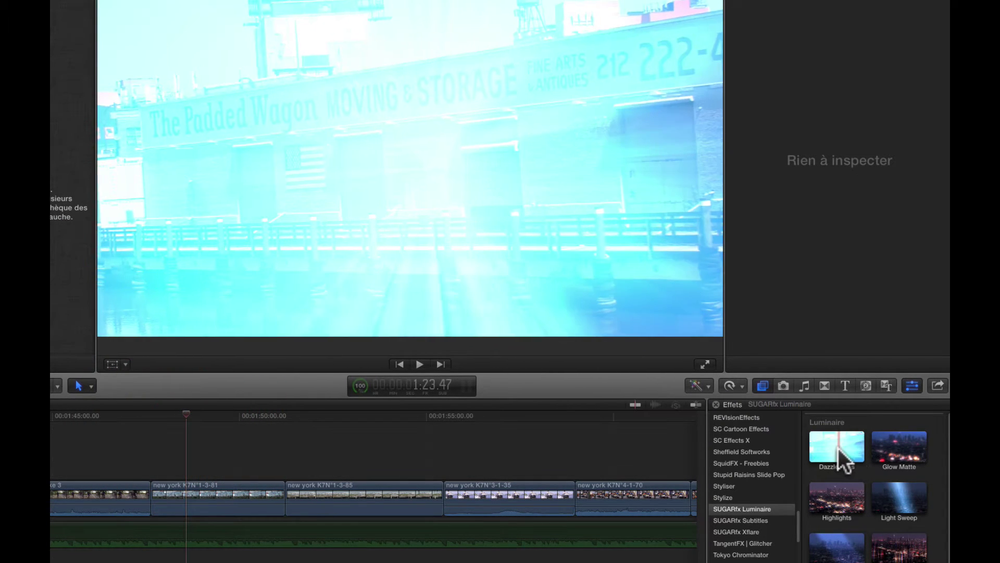
pyautogui.moveTo(846, 459); pyautogui.dragTo(216, 493)
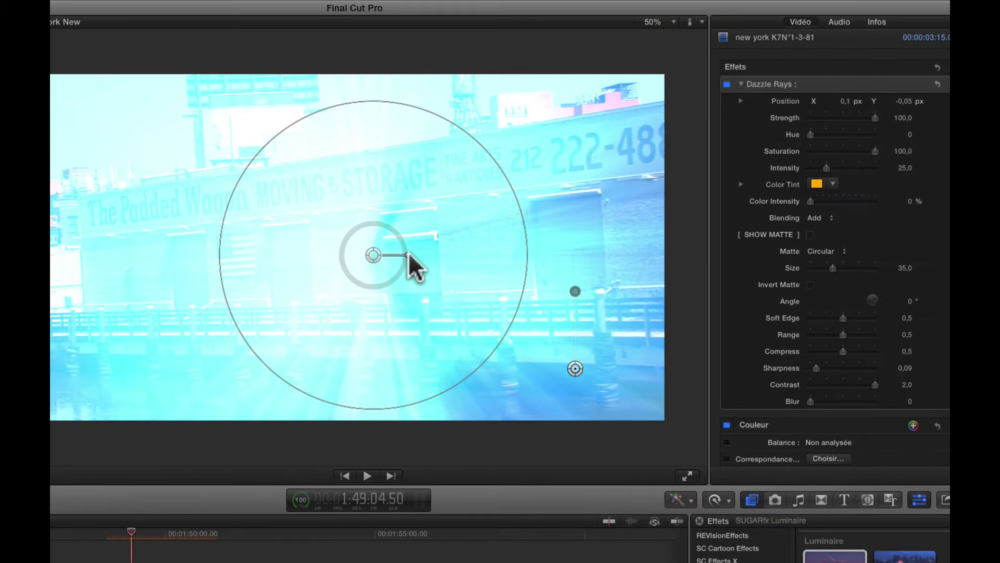
# Step: Adjust Dazzle Rays in the viewer: Soft Edge about 0.36, Angle about 45.2°, Strength about 75.5, centre at about X -0.26, Y -0.68
pyautogui.moveTo(516, 204); pyautogui.dragTo(477, 217)
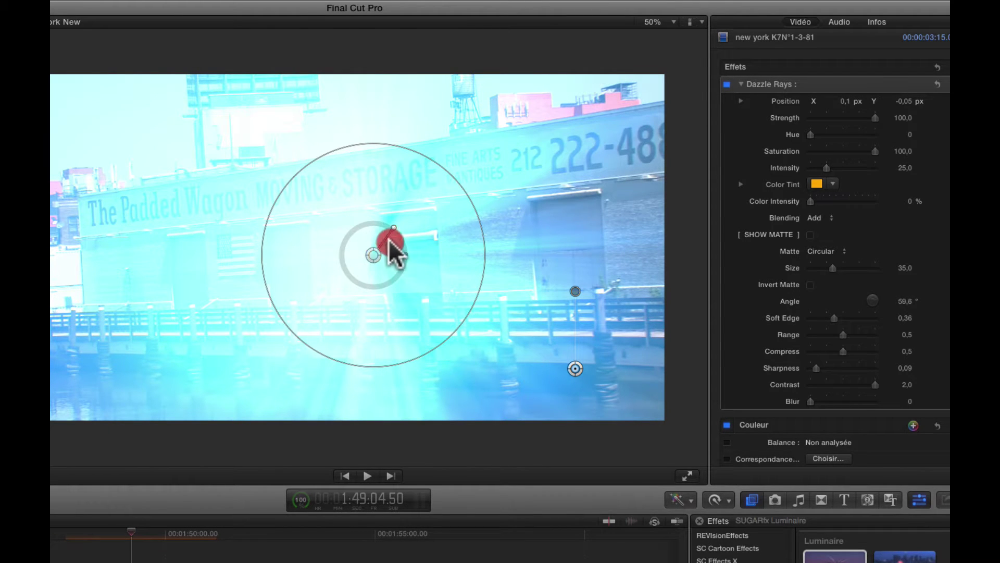
pyautogui.moveTo(407, 250); pyautogui.dragTo(408, 252)
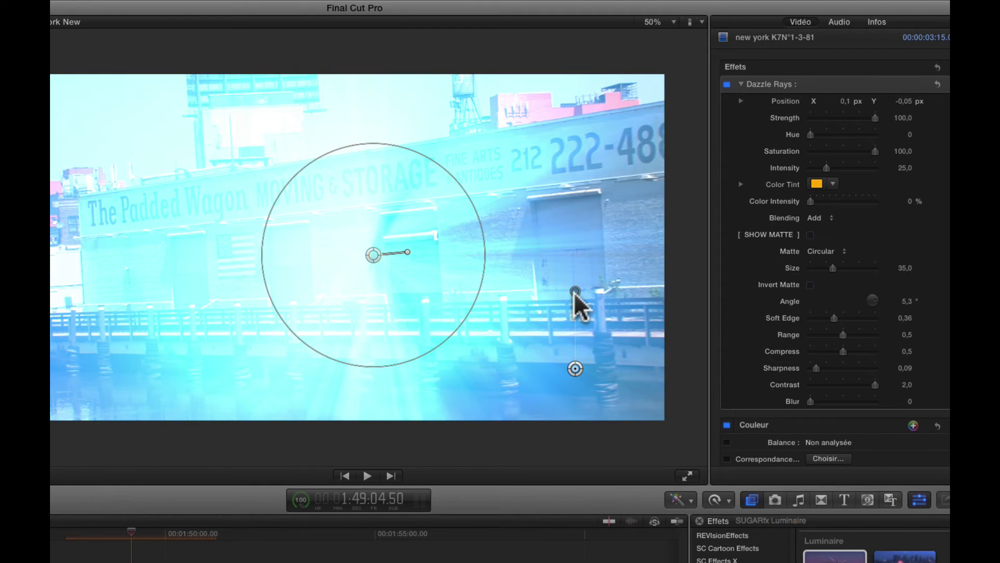
pyautogui.moveTo(575, 292); pyautogui.dragTo(575, 318)
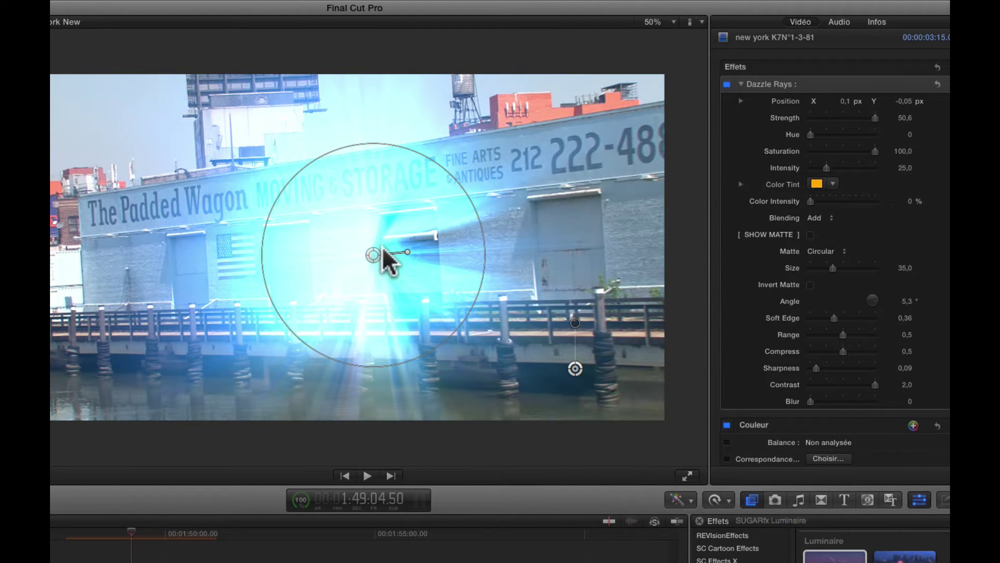
pyautogui.moveTo(363, 258); pyautogui.dragTo(356, 334)
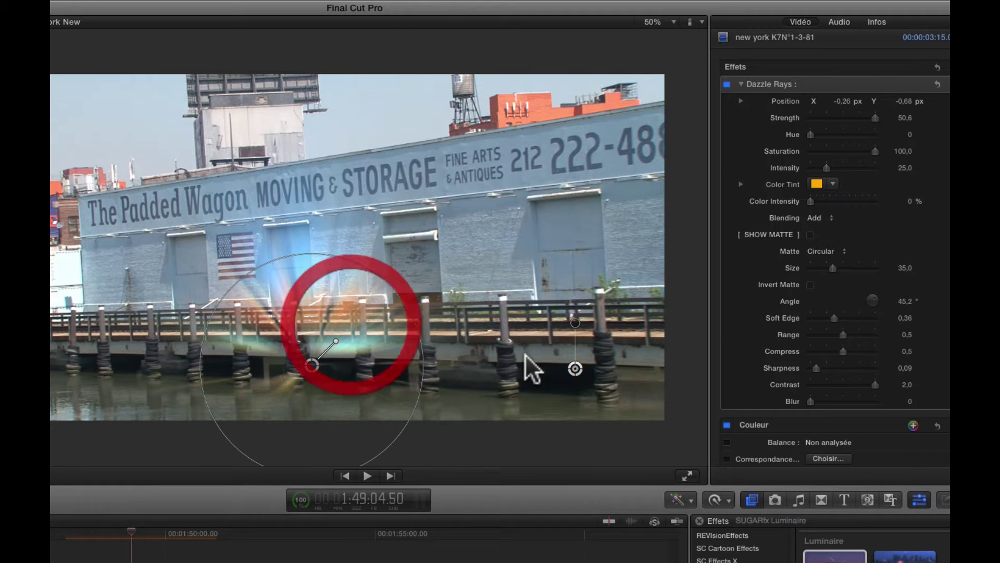
pyautogui.moveTo(575, 323); pyautogui.dragTo(576, 301)
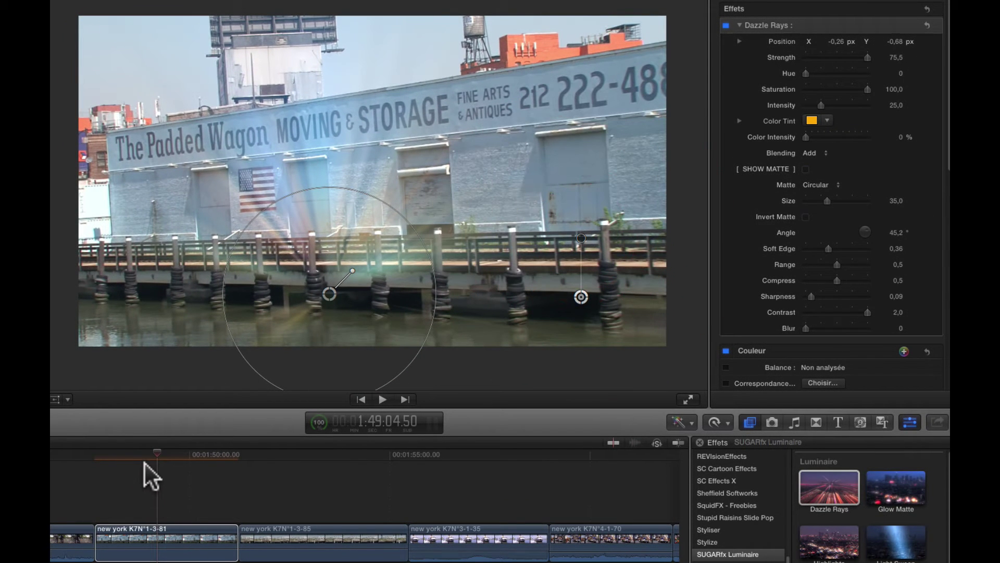
# Step: At the clip's start, move the rays' centre to about X -0.21, Y -0.67 and add a Position keyframe
pyautogui.hotkey('shift', 'Left')
pyautogui.hotkey('shift', 'Left')
pyautogui.hotkey('shift', 'Left')
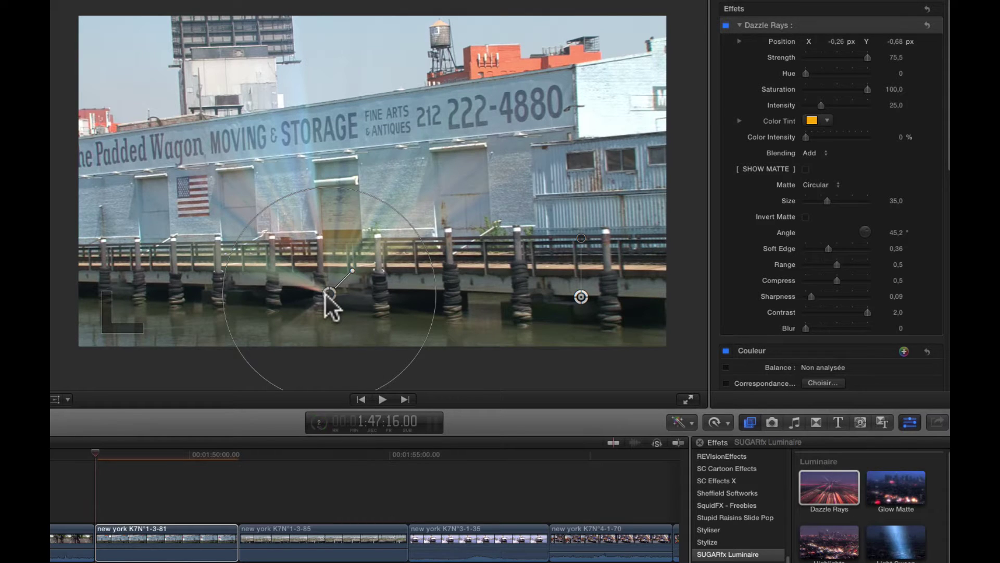
pyautogui.moveTo(325, 293); pyautogui.dragTo(333, 294)
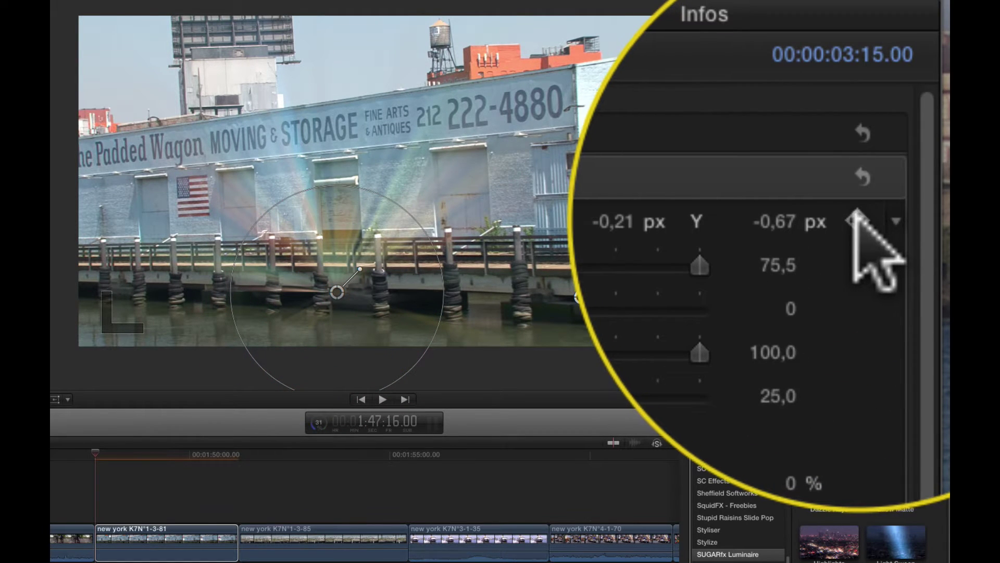
pyautogui.click(856, 219)
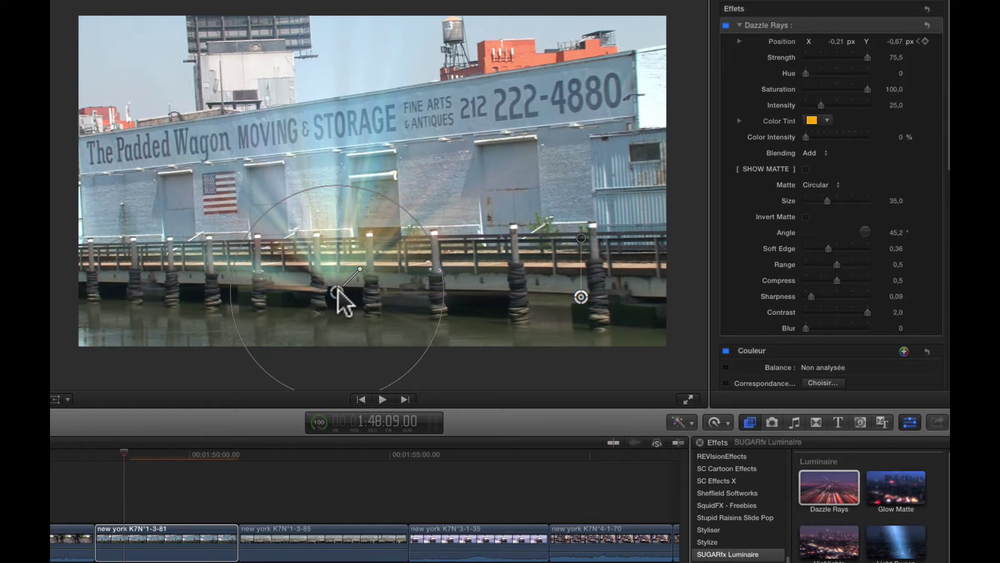
# Step: Keyframe the rays' centre at about X 0.11, Y -0.69 at 1:48:09, and some frames further on at about X 0.46, Y -0.7
pyautogui.moveTo(337, 292); pyautogui.dragTo(387, 291)
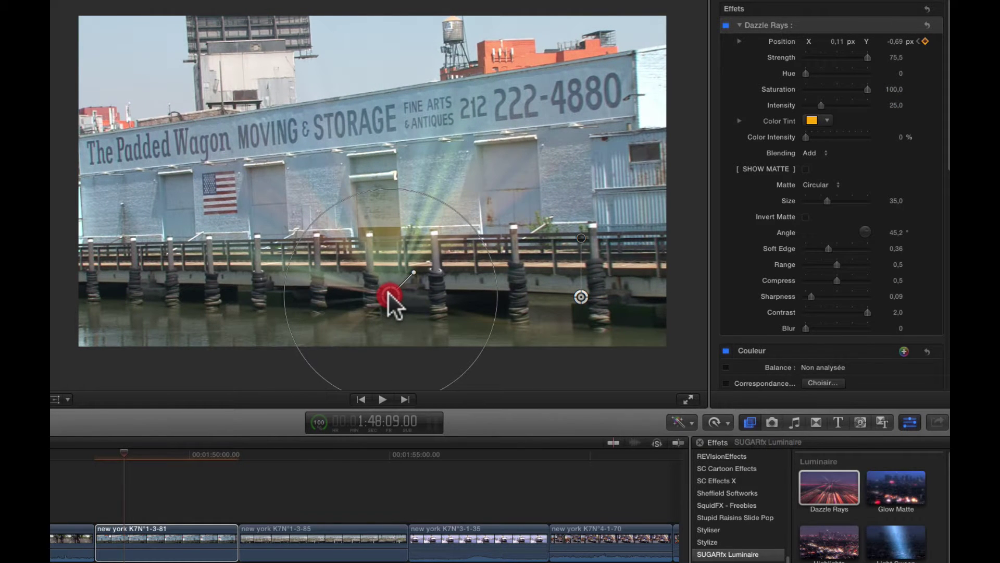
pyautogui.press('Right')
pyautogui.press('Right')
pyautogui.press('Right')
pyautogui.press('Right')
pyautogui.press('Right')
pyautogui.press('Right')
pyautogui.press('Right')
pyautogui.press('Right')
pyautogui.press('Right')
pyautogui.press('Right')
pyautogui.press('Right')
pyautogui.press('Right')
pyautogui.press('Right')
pyautogui.press('Right')
pyautogui.press('Right')
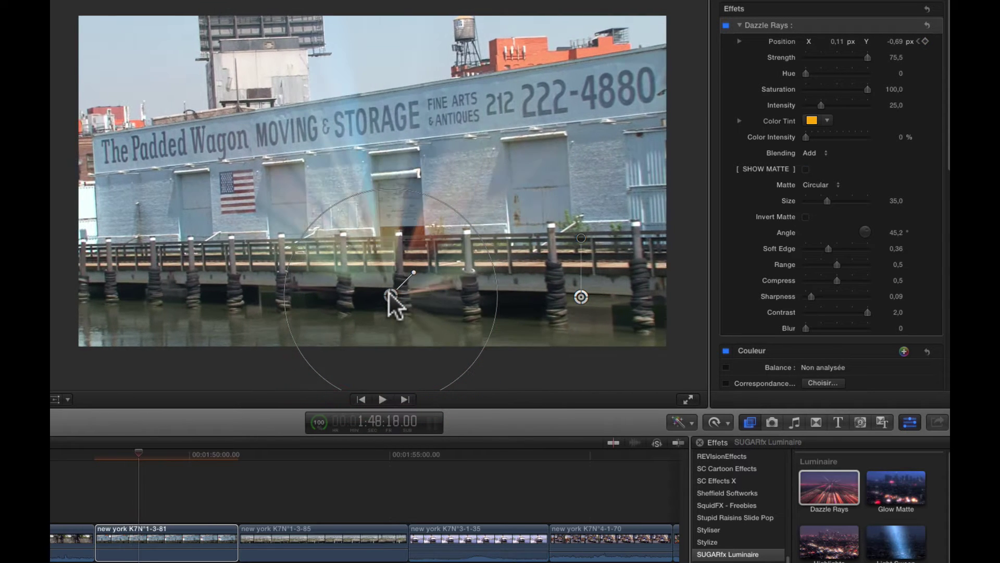
pyautogui.press('Right')
pyautogui.press('Right')
pyautogui.moveTo(386, 293); pyautogui.dragTo(443, 292)
# Step: Advance to 1:49:16 and keyframe the rays' centre at about X 0.95, Y -0.73 to follow the dock
pyautogui.press('Right')
pyautogui.press('Right')
pyautogui.press('Right')
pyautogui.press('Right')
pyautogui.press('Right')
pyautogui.press('Right')
pyautogui.press('Right')
pyautogui.press('Right')
pyautogui.press('Right')
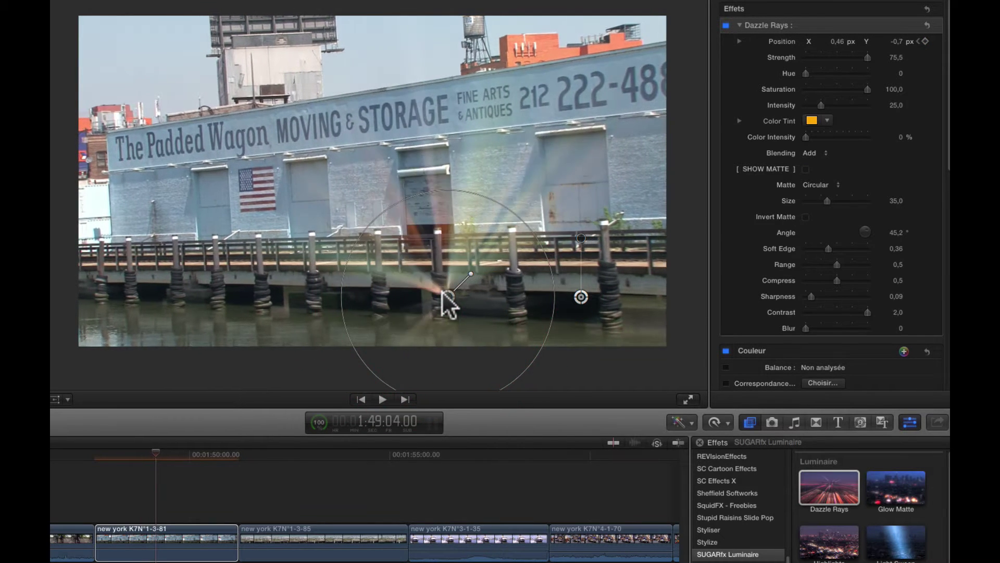
pyautogui.press('Right')
pyautogui.press('Right')
pyautogui.press('Right')
pyautogui.press('Right')
pyautogui.press('Right')
pyautogui.press('Right')
pyautogui.press('Right')
pyautogui.press('Right')
pyautogui.press('Right')
pyautogui.press('Right')
pyautogui.press('Right')
pyautogui.press('Right')
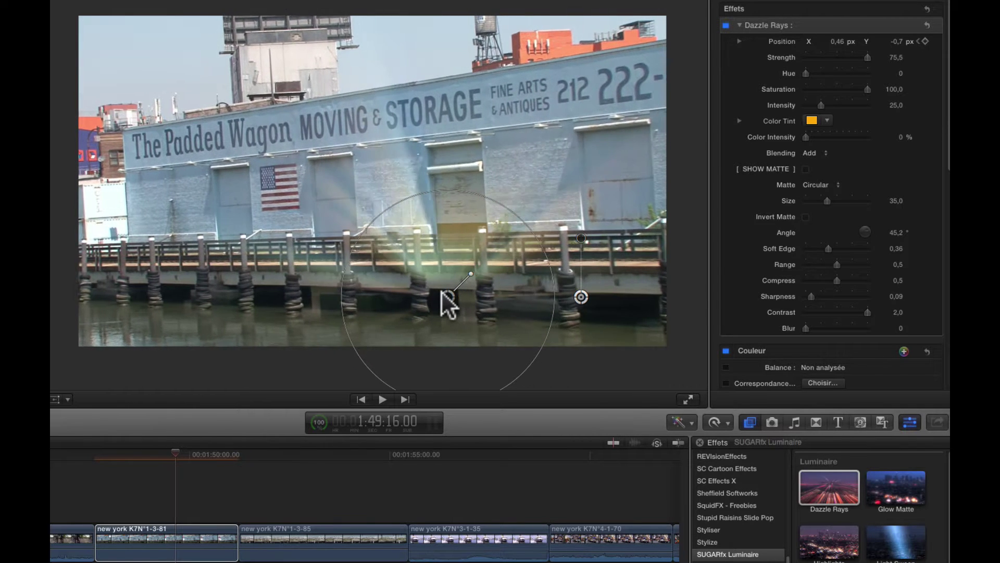
pyautogui.moveTo(452, 296); pyautogui.dragTo(533, 301)
# Step: Keyframe the rays' centre at about X 1.39, Y -0.73 at 1:50:13 and about X 1.9, Y -0.74 at 1:51:00
pyautogui.press('space')
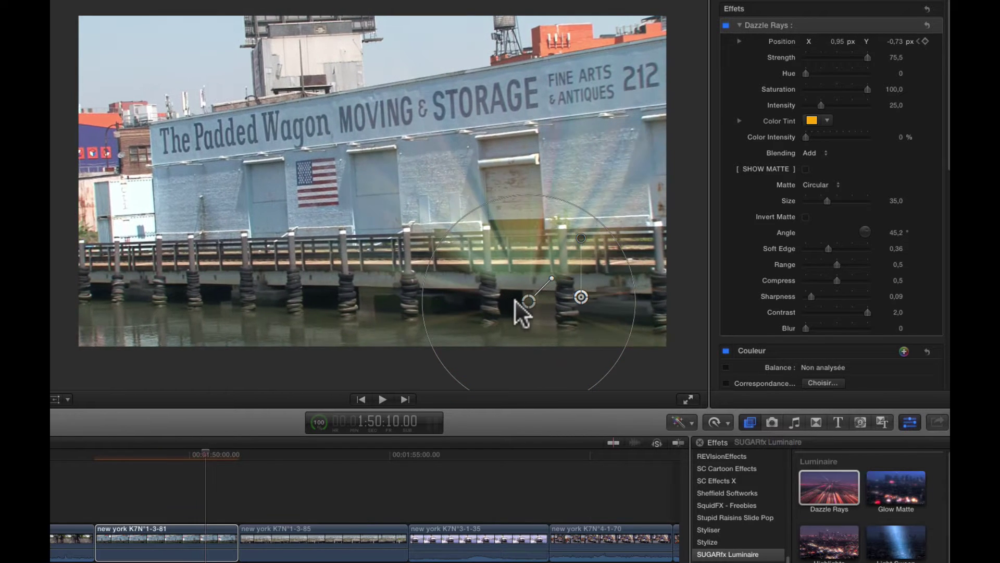
pyautogui.moveTo(527, 298); pyautogui.dragTo(599, 296)
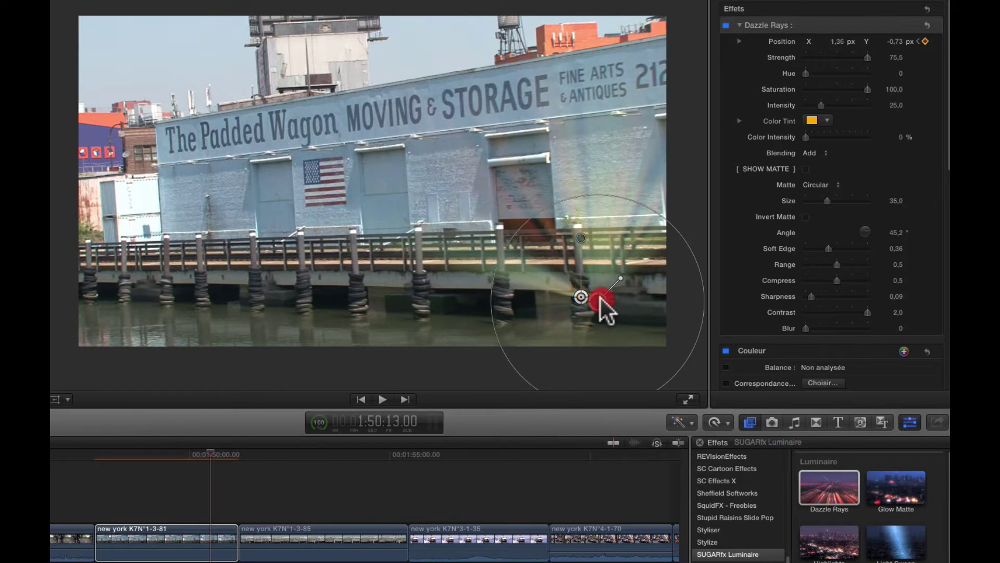
pyautogui.press('space')
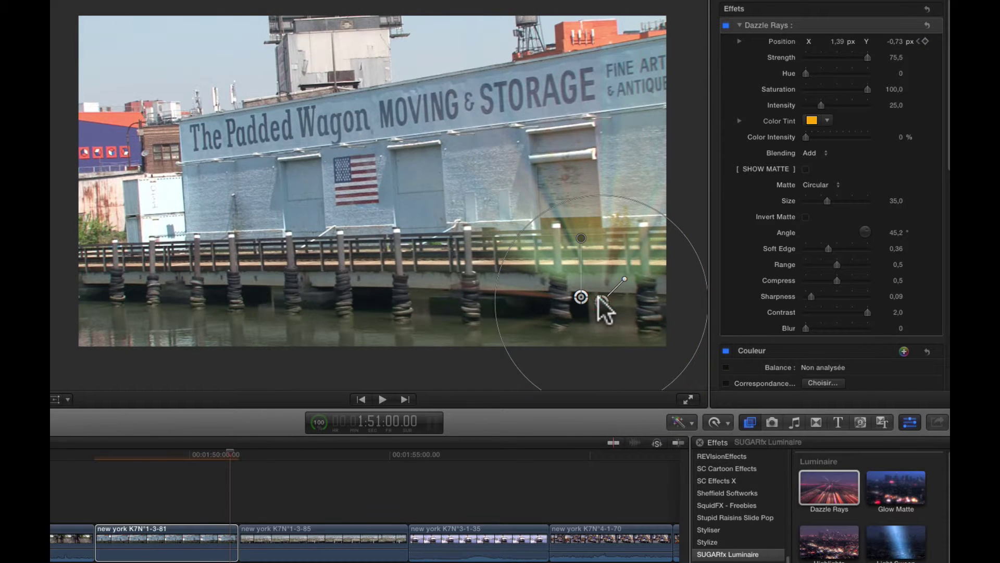
pyautogui.moveTo(599, 298); pyautogui.dragTo(661, 296)
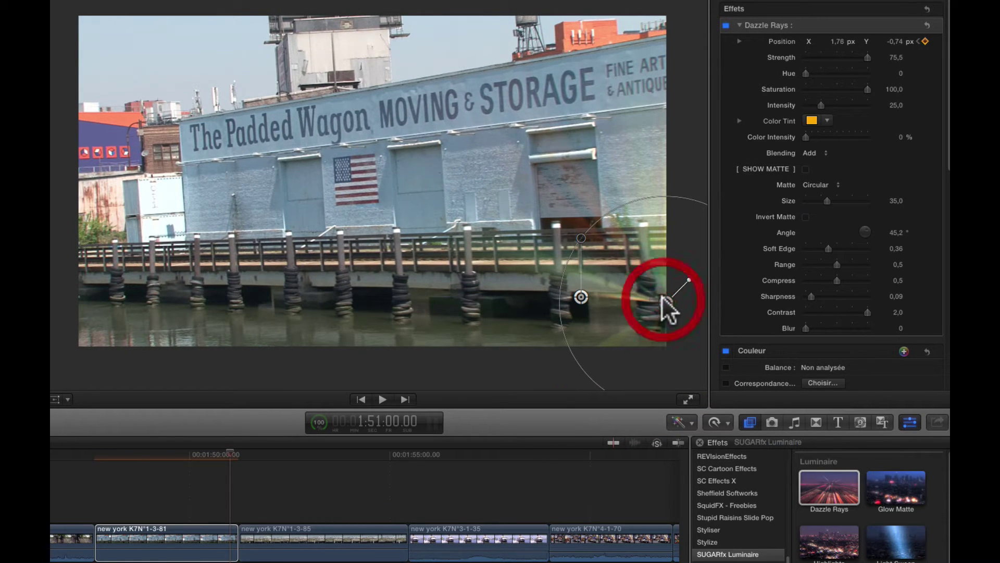
pyautogui.moveTo(661, 296); pyautogui.dragTo(687, 304)
# Step: Play the clip from its start to review the animated rays
pyautogui.moveTo(141, 458); pyautogui.dragTo(92, 459)
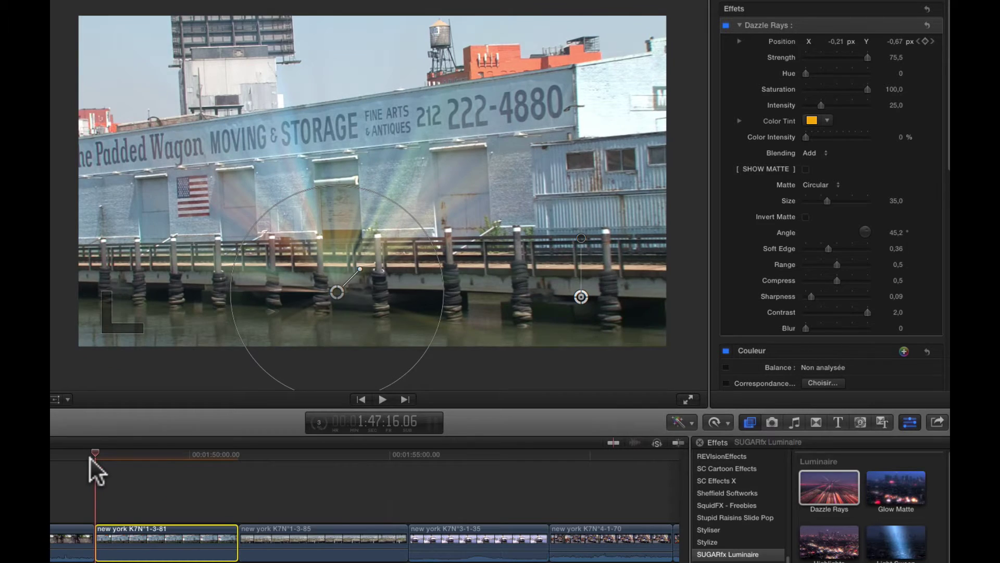
pyautogui.press('space')
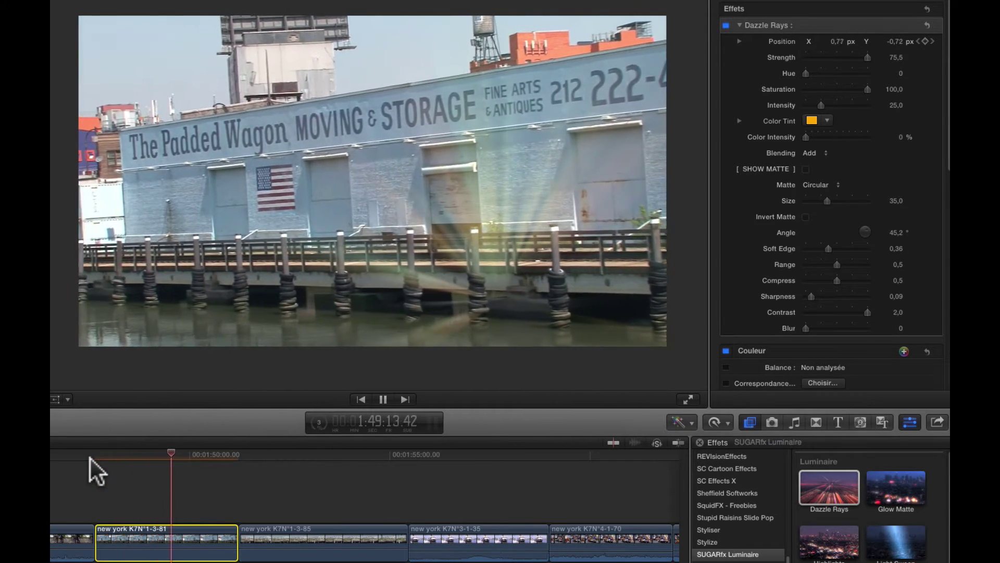
pyautogui.press('space')
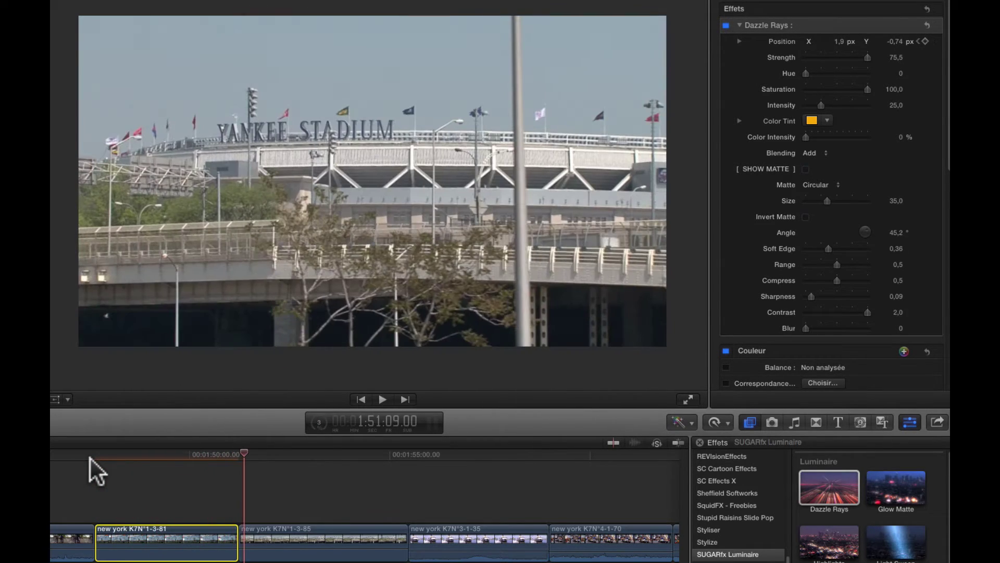
# Step: At 1:48:06, raise the rays' Strength to about 92.2, move the Strength control upward, and set Angle to about 14.2° and Soft Edge to about 0.51
pyautogui.moveTo(142, 458); pyautogui.dragTo(119, 456)
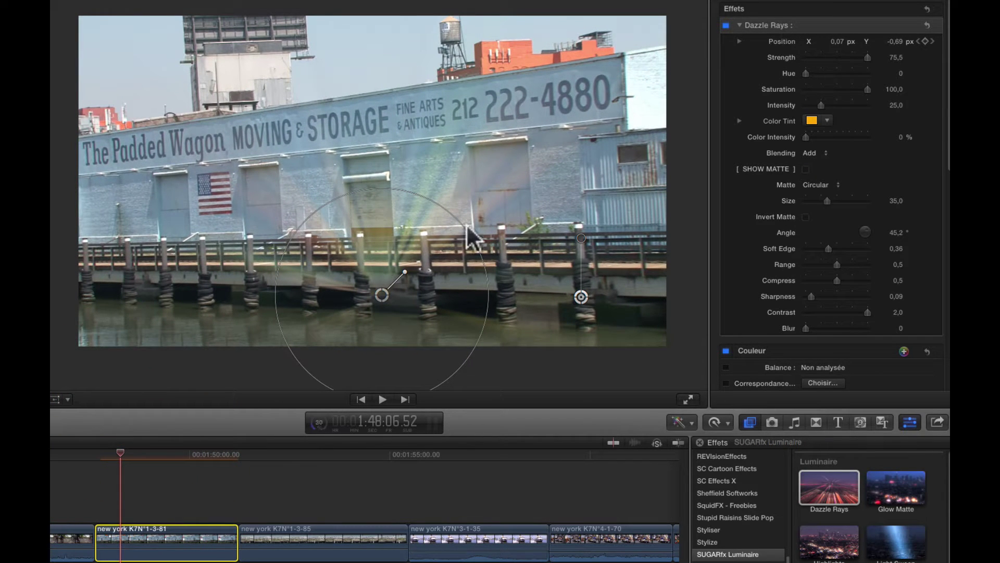
pyautogui.click(581, 211)
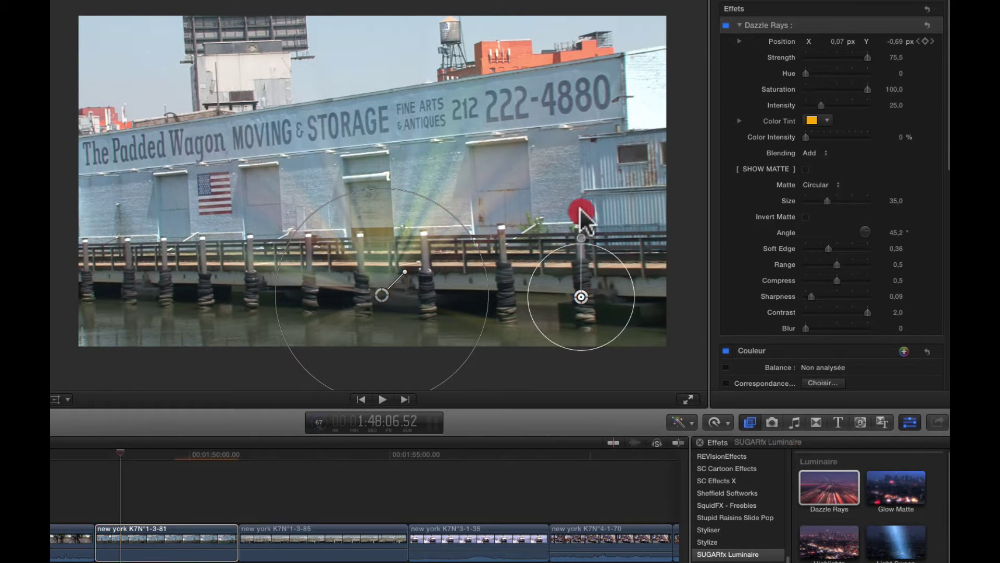
pyautogui.moveTo(582, 286); pyautogui.dragTo(582, 228)
pyautogui.click(574, 251)
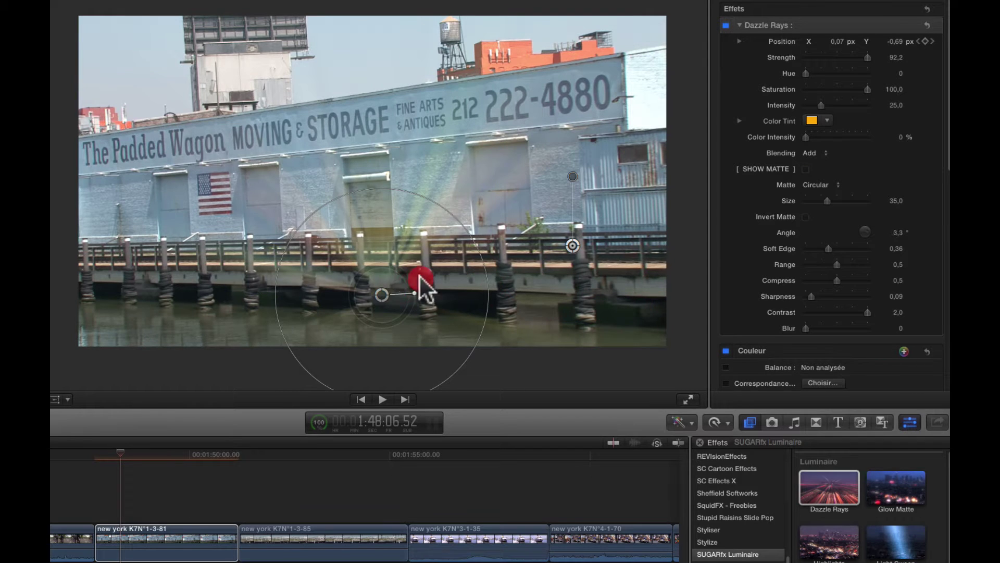
pyautogui.moveTo(419, 276); pyautogui.dragTo(496, 197)
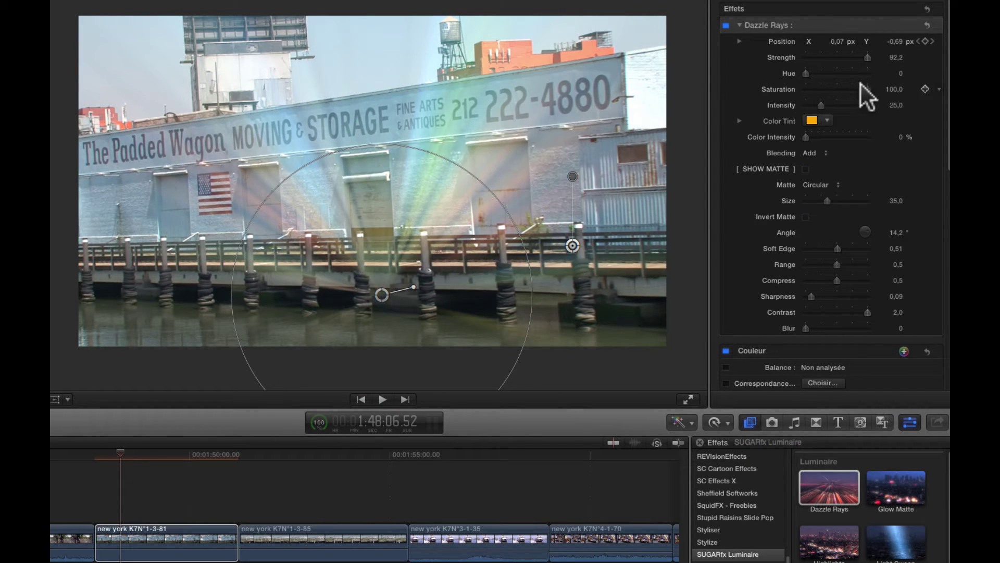
# Step: Set the Dazzle Rays Strength to 66, Hue to about 13.48, Saturation to about 62.8 and Intensity to about 73.62
pyautogui.moveTo(870, 55)
pyautogui.mouseDown()
pyautogui.moveTo(859, 57)
pyautogui.moveTo(881, 54)
pyautogui.mouseUp()
pyautogui.click(835, 150)
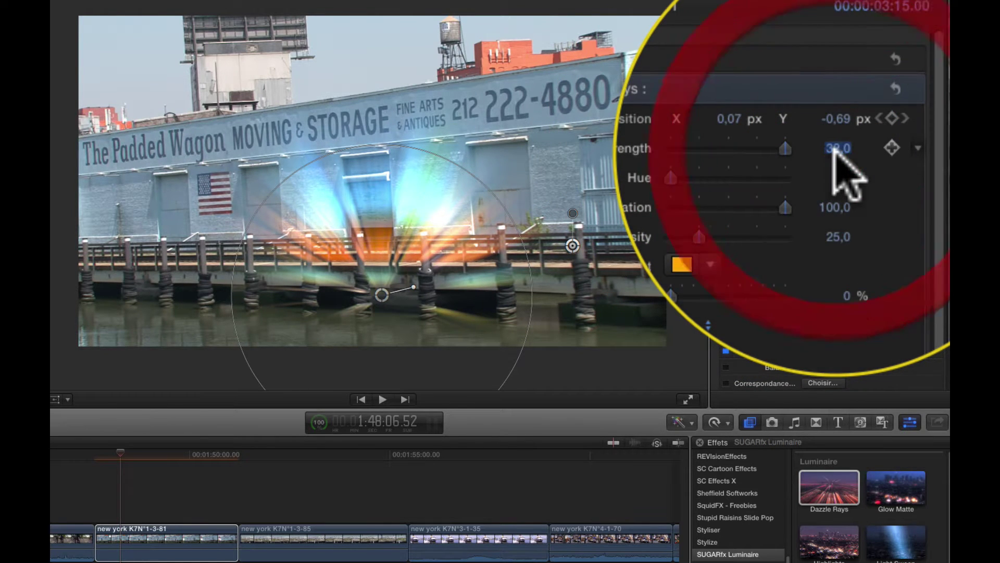
pyautogui.write('64')
pyautogui.press('Return')
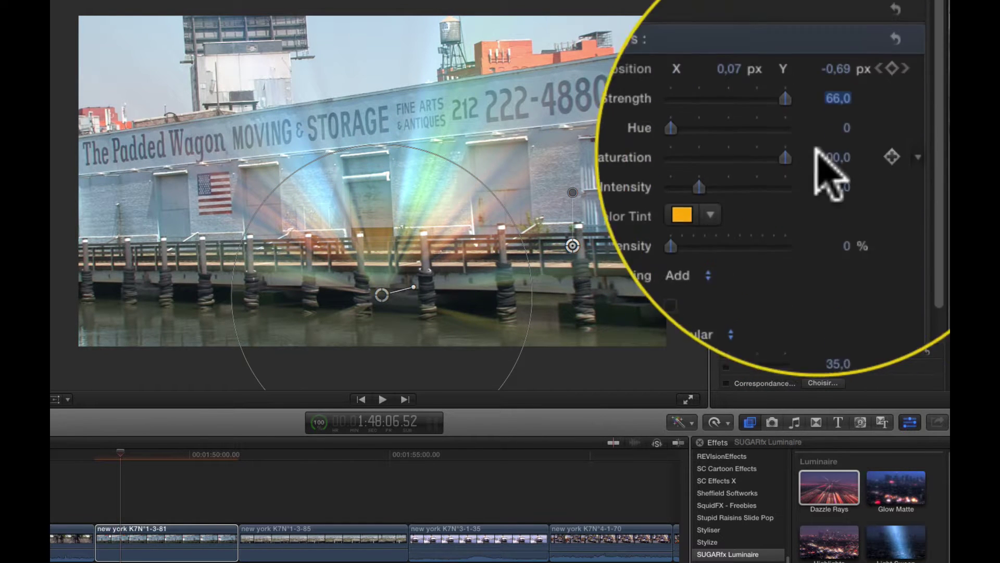
pyautogui.moveTo(741, 150)
pyautogui.mouseDown()
pyautogui.moveTo(733, 152)
pyautogui.moveTo(786, 151)
pyautogui.moveTo(739, 146)
pyautogui.mouseUp()
pyautogui.moveTo(692, 175); pyautogui.dragTo(759, 155)
# Step: Tint the rays magenta-pink (R 247, G 53, B 192) with Color Intensity at about 77.9%
pyautogui.click(710, 183)
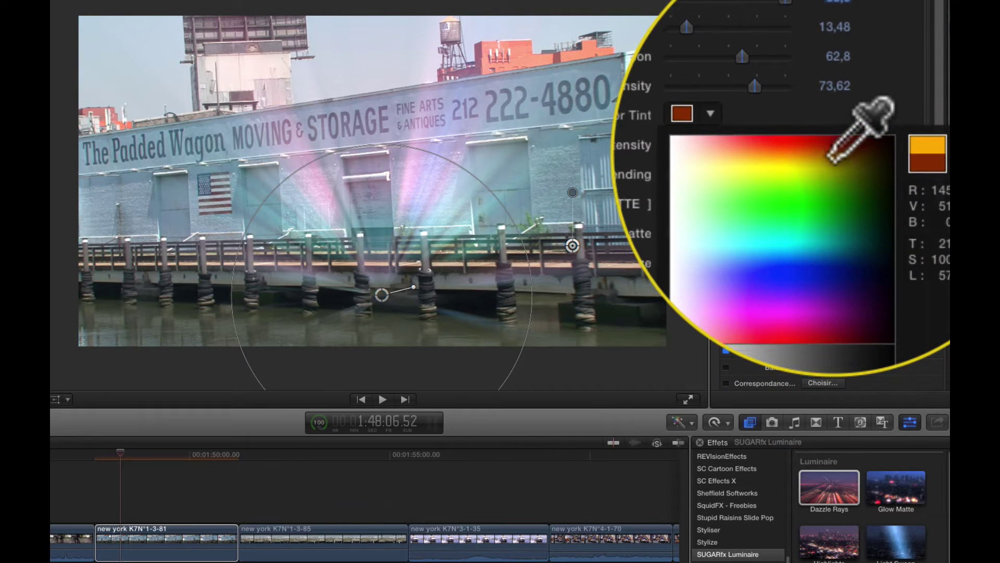
pyautogui.click(800, 214)
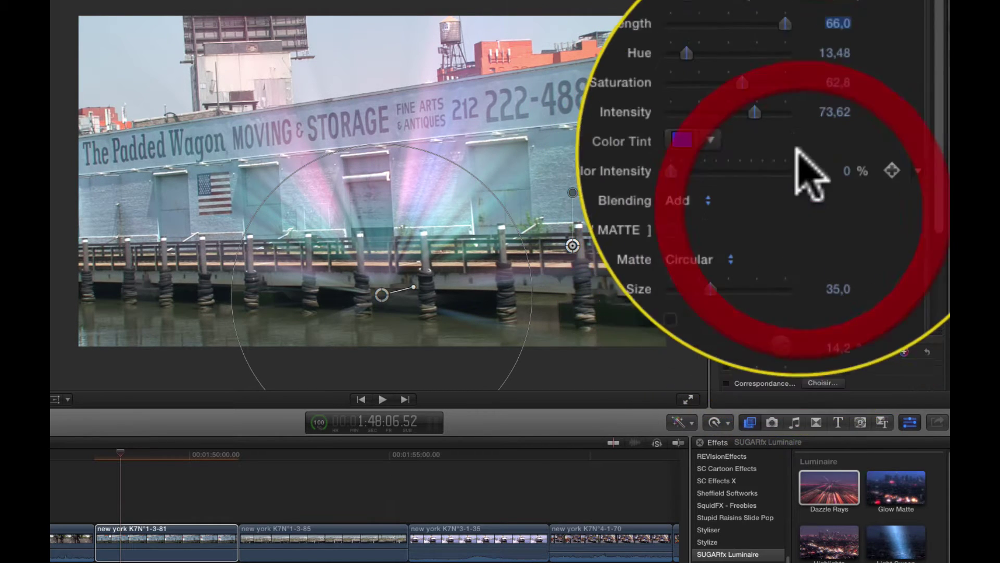
pyautogui.moveTo(743, 154); pyautogui.dragTo(764, 153)
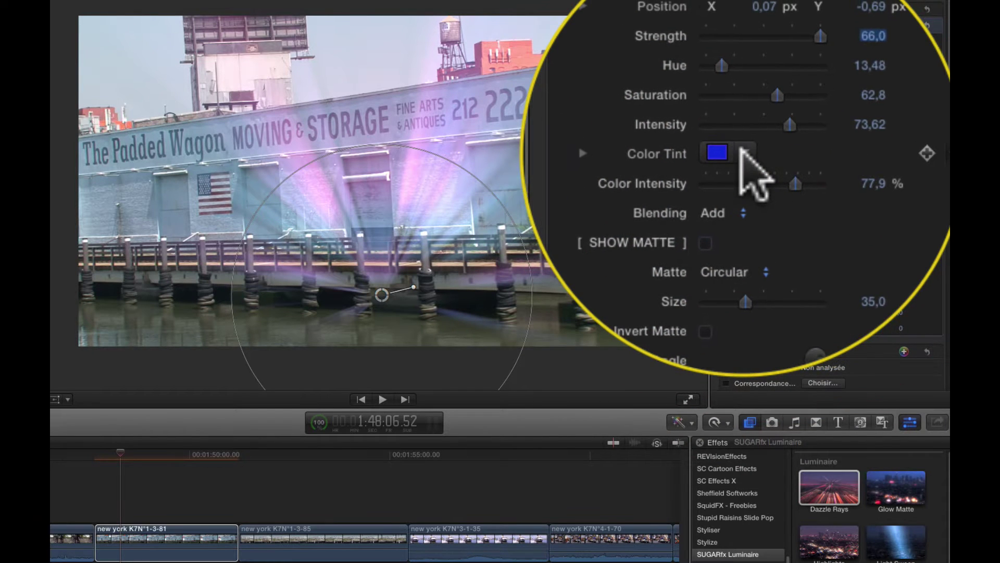
pyautogui.click(741, 151)
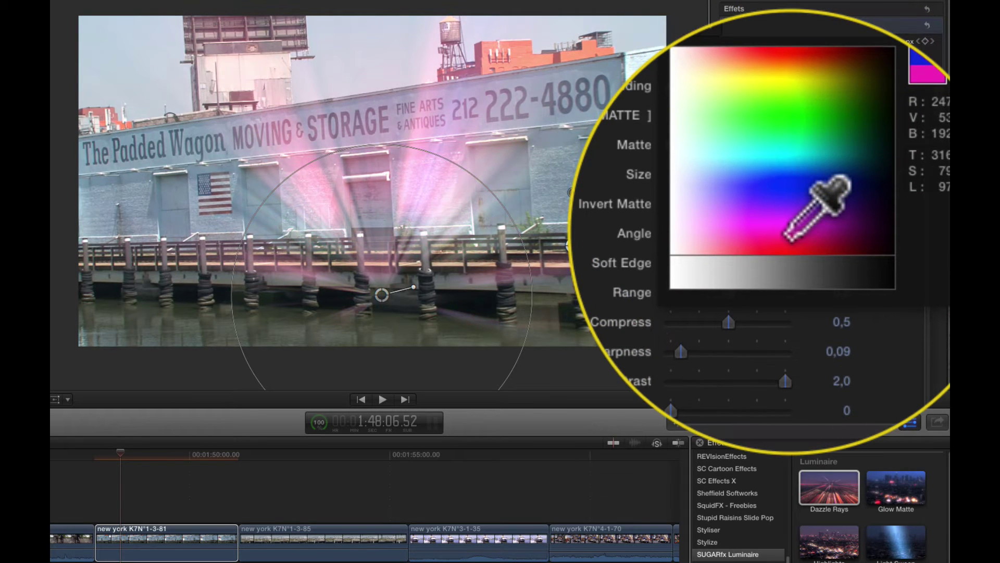
pyautogui.click(788, 236)
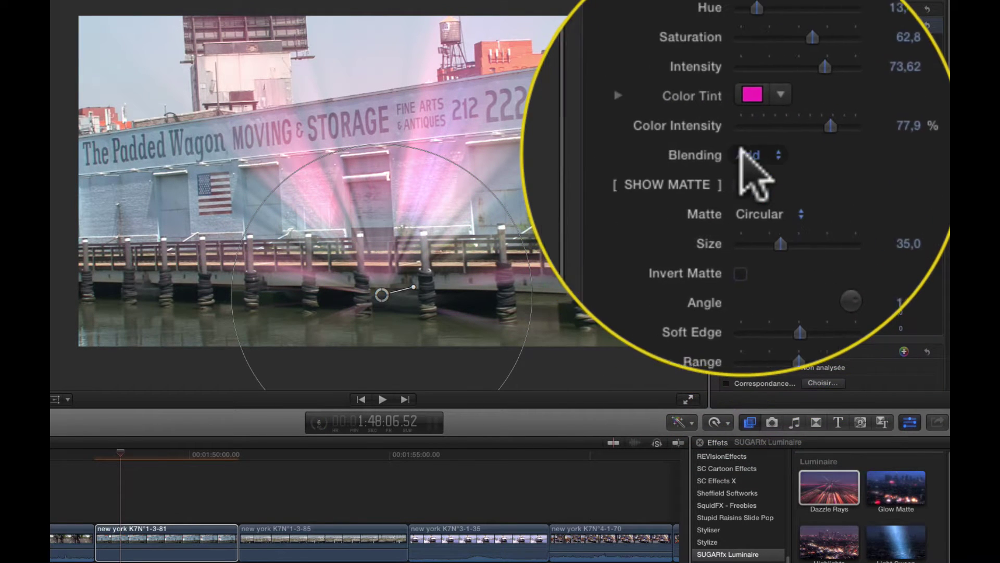
# Step: Try the Screen blending mode for the rays, and switch Blending to Color Dodge
pyautogui.click(745, 154)
pyautogui.click(727, 156)
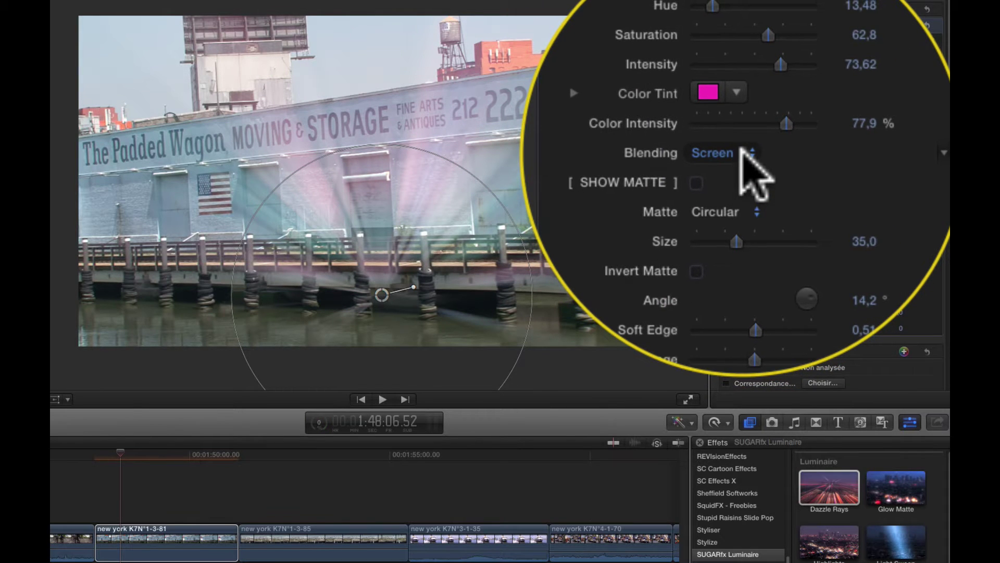
pyautogui.click(745, 153)
pyautogui.click(744, 160)
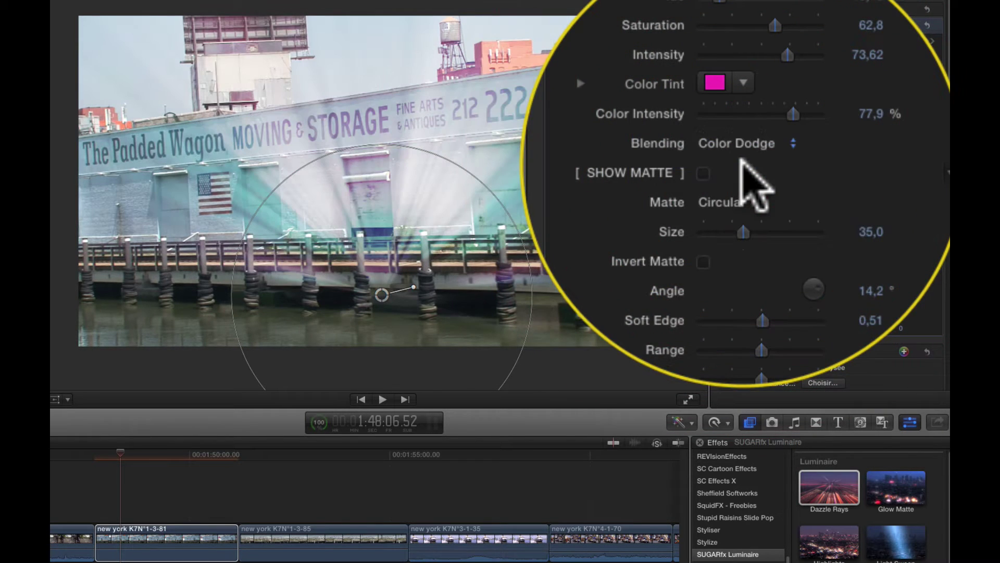
# Step: Try the Overlay, Hard Light, Multiply and Alpha blending modes for the rays, and return Blending to Overlay
pyautogui.click(742, 150)
pyautogui.click(744, 161)
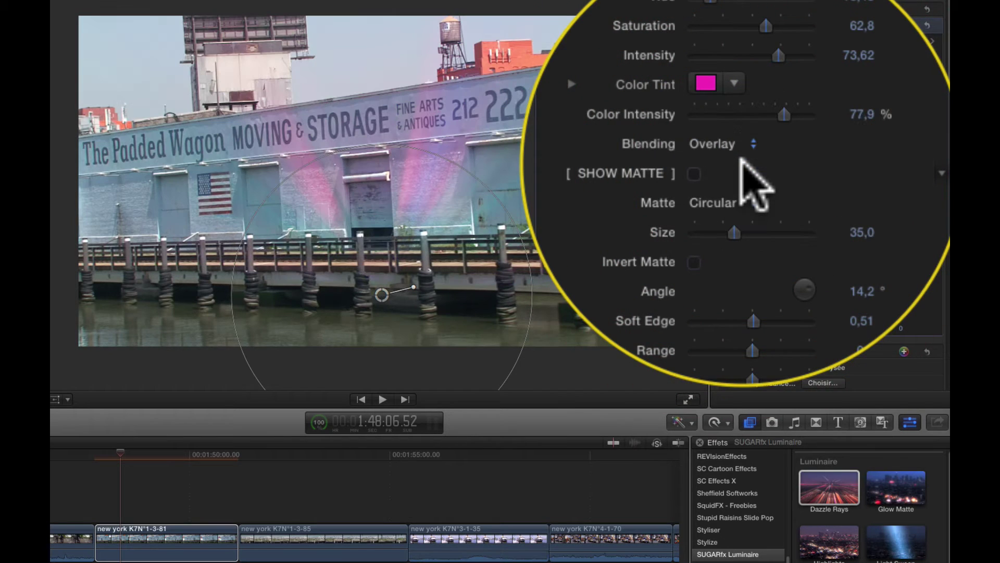
pyautogui.click(744, 148)
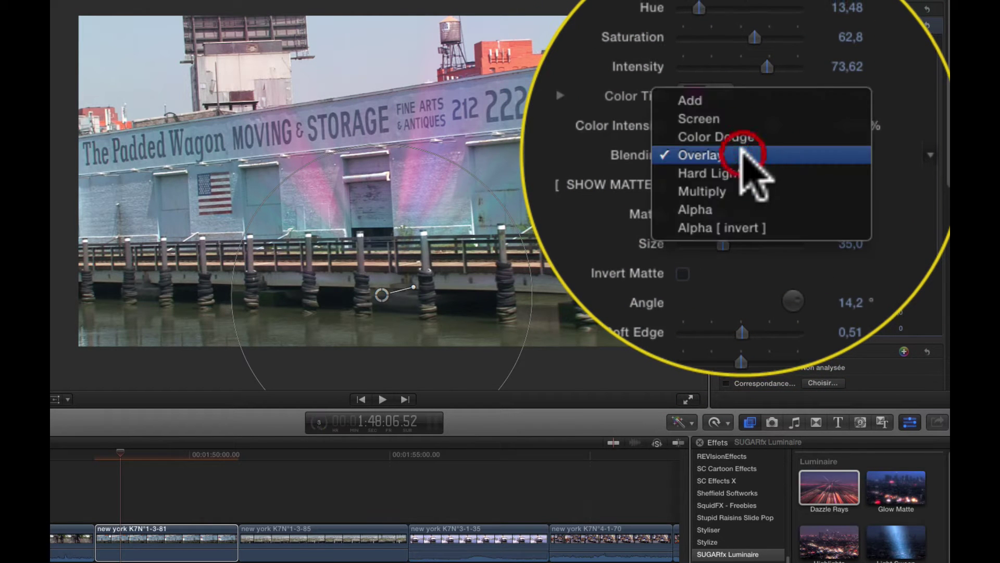
pyautogui.click(744, 160)
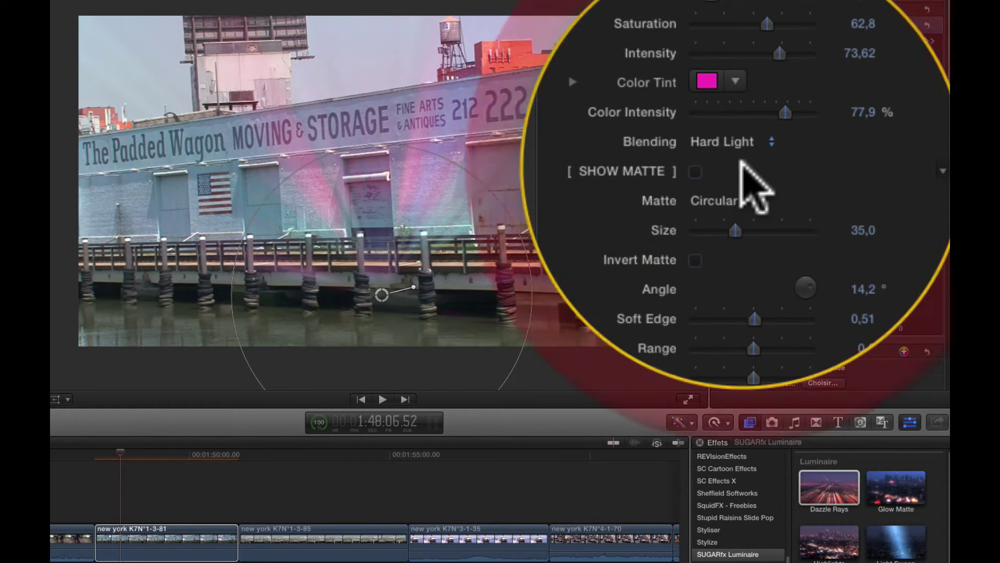
pyautogui.click(744, 156)
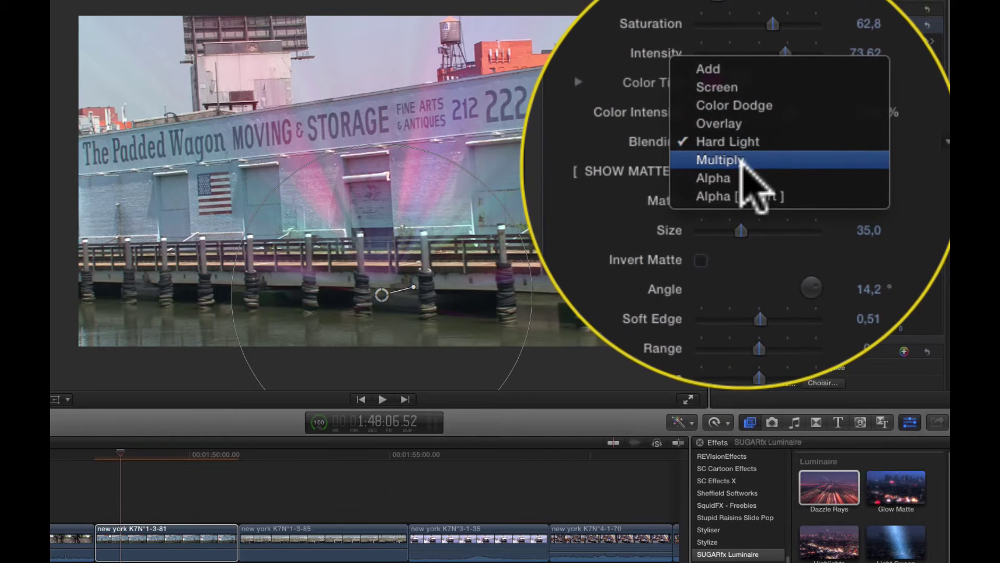
pyautogui.click(742, 162)
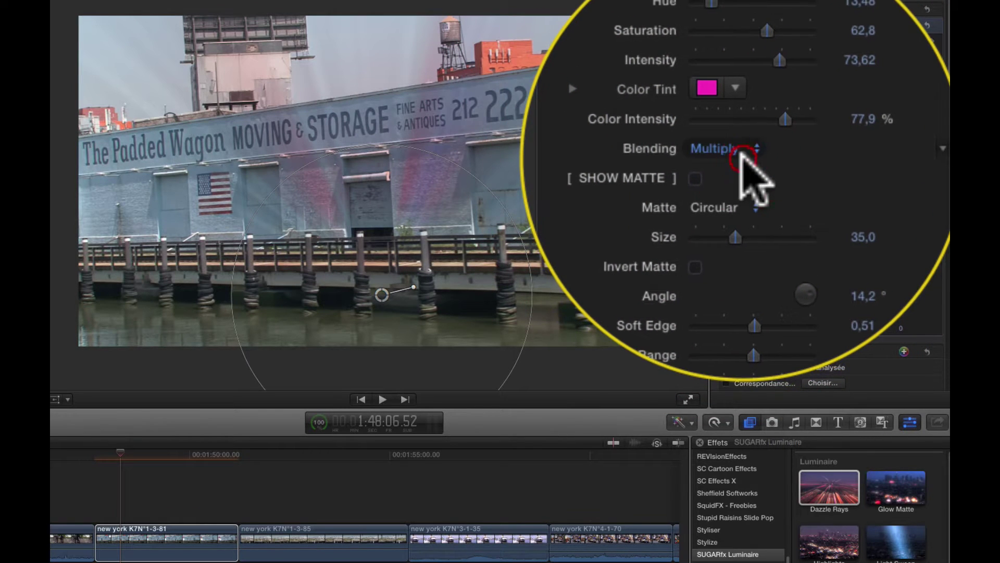
pyautogui.click(743, 157)
pyautogui.click(745, 175)
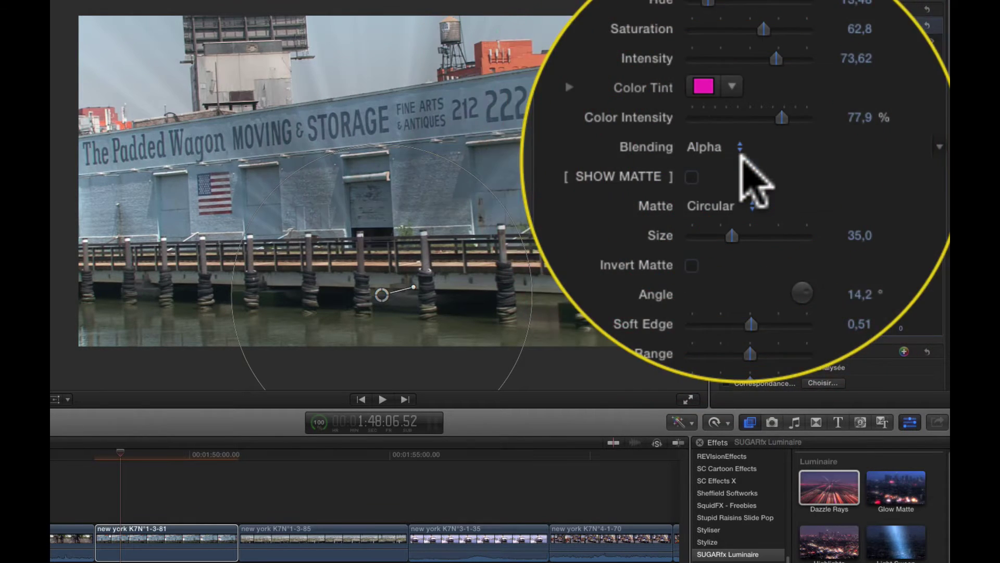
pyautogui.click(743, 157)
pyautogui.click(743, 159)
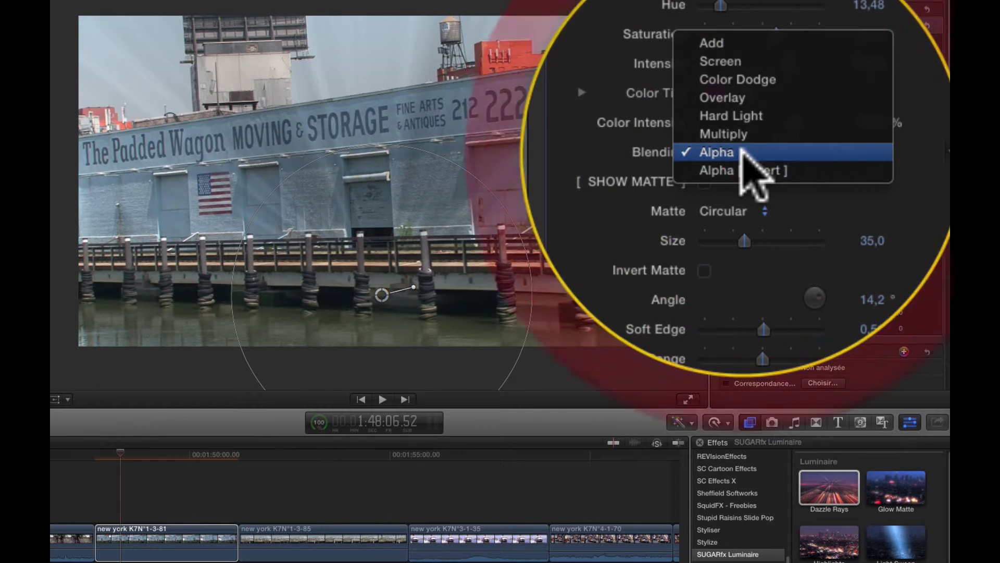
pyautogui.click(740, 98)
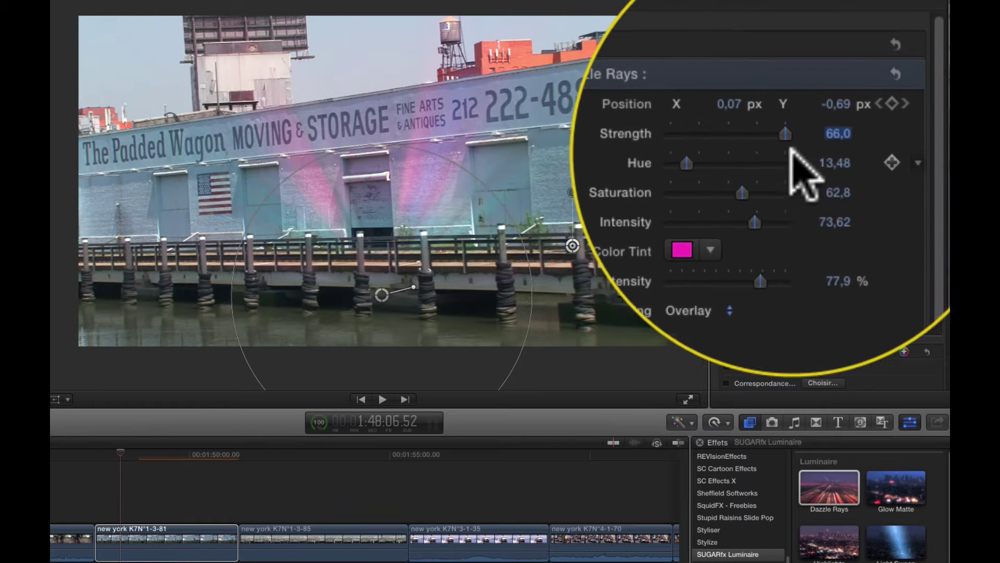
# Step: Set the Dazzle Rays Strength to 59 and Intensity to about 79.99, using the Screen blending mode
pyautogui.moveTo(834, 156); pyautogui.dragTo(855, 156)
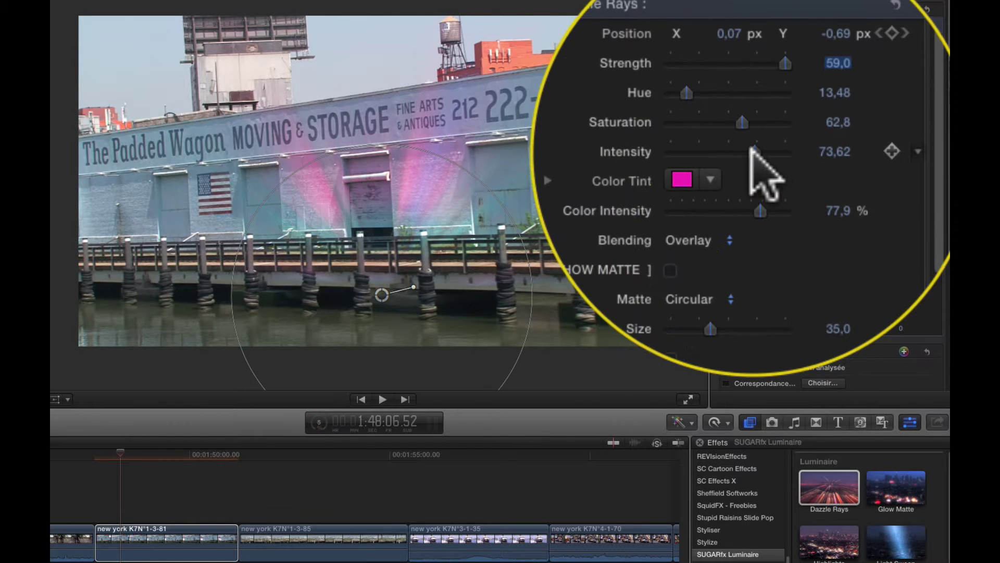
pyautogui.moveTo(753, 156)
pyautogui.mouseDown()
pyautogui.moveTo(780, 155)
pyautogui.moveTo(762, 154)
pyautogui.mouseUp()
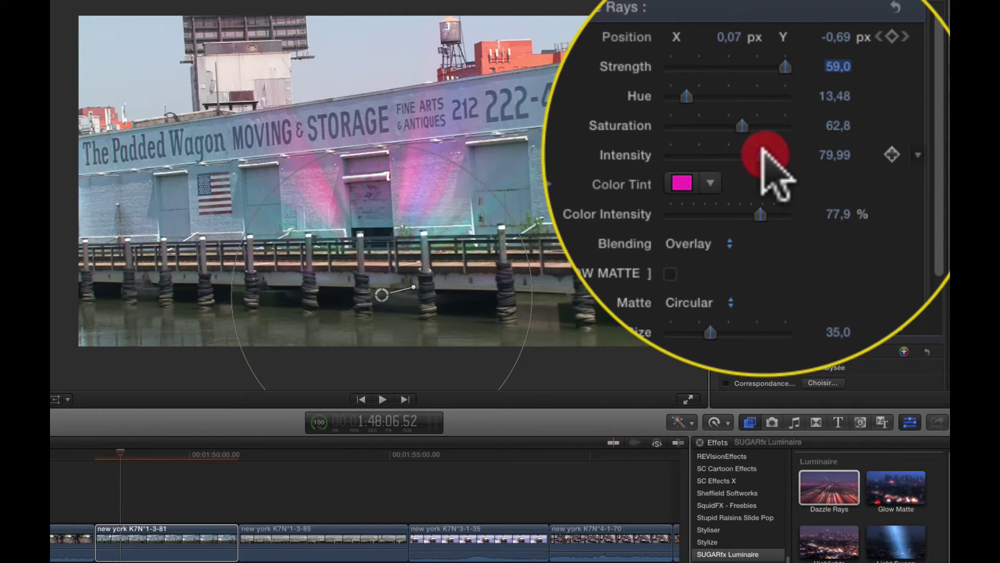
pyautogui.click(727, 244)
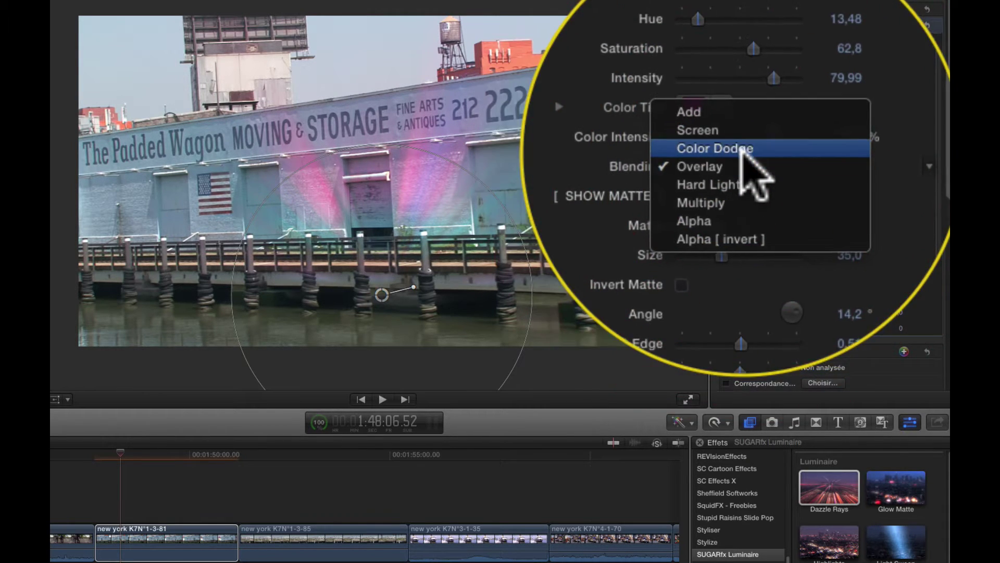
pyautogui.click(740, 130)
# Step: Play back the clip new york K7N°1-3-81 from its start to review the animated rays
pyautogui.click(95, 455)
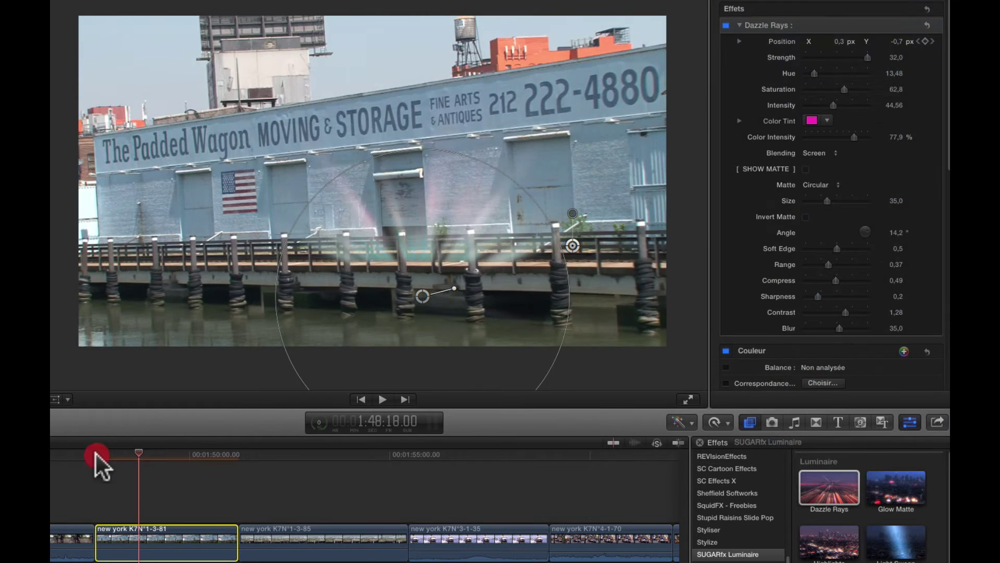
pyautogui.click(98, 454)
pyautogui.press('space')
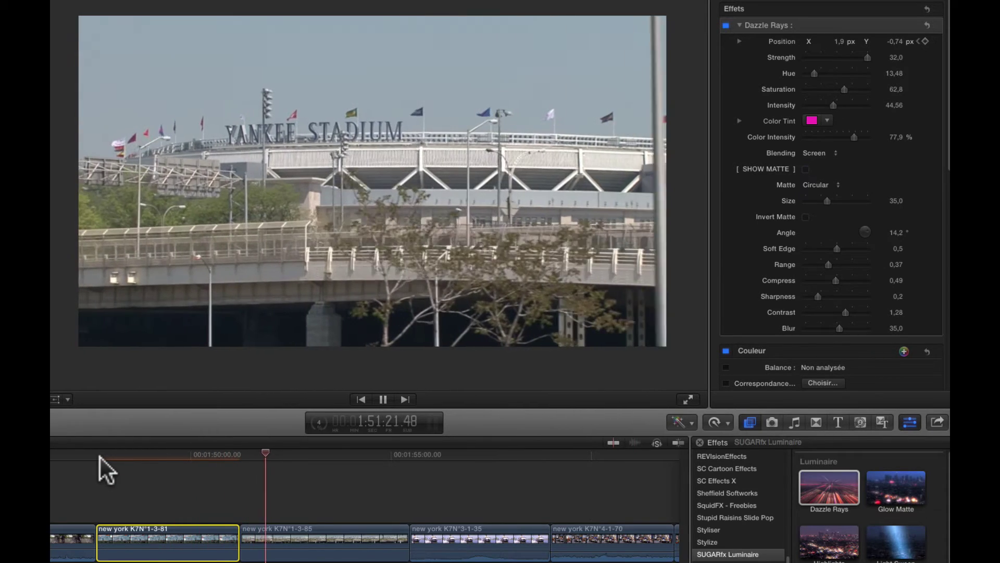
pyautogui.press('space')
# Step: Apply the Glow Matte effect to the clip new york K7N°1-3-85 and shorten its glow handle in the viewer toward the centre point
pyautogui.click(319, 456)
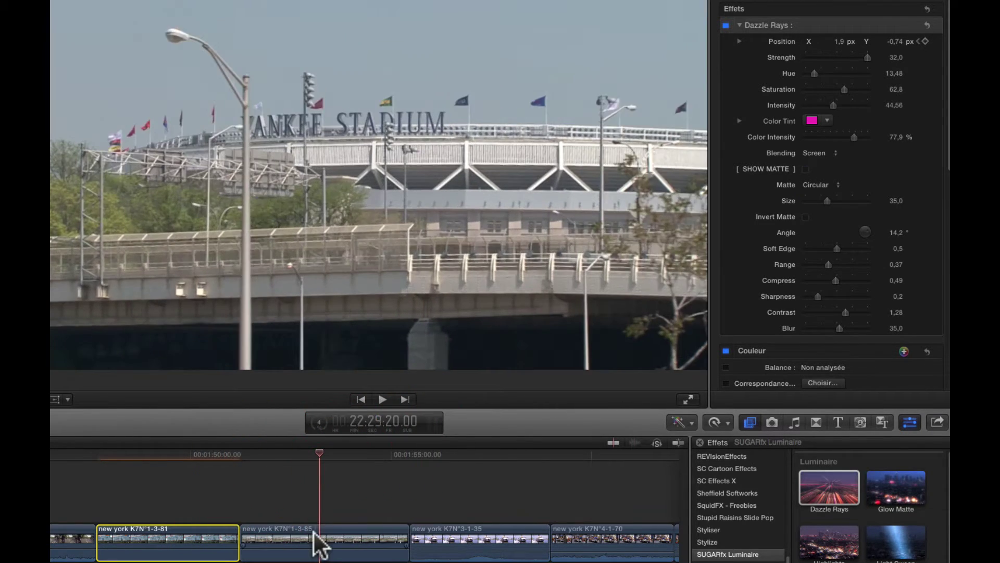
pyautogui.click(314, 536)
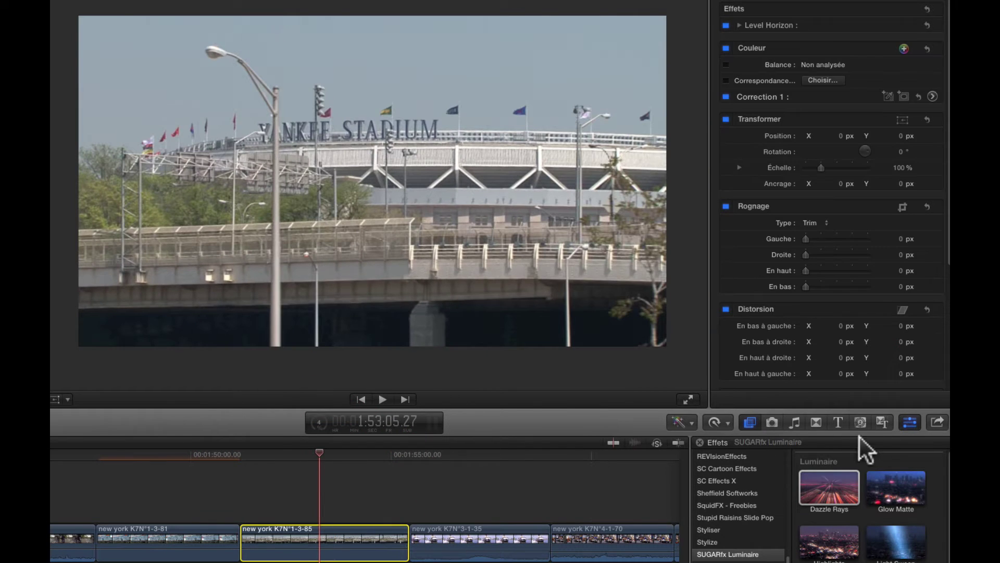
pyautogui.moveTo(359, 489); pyautogui.dragTo(329, 547)
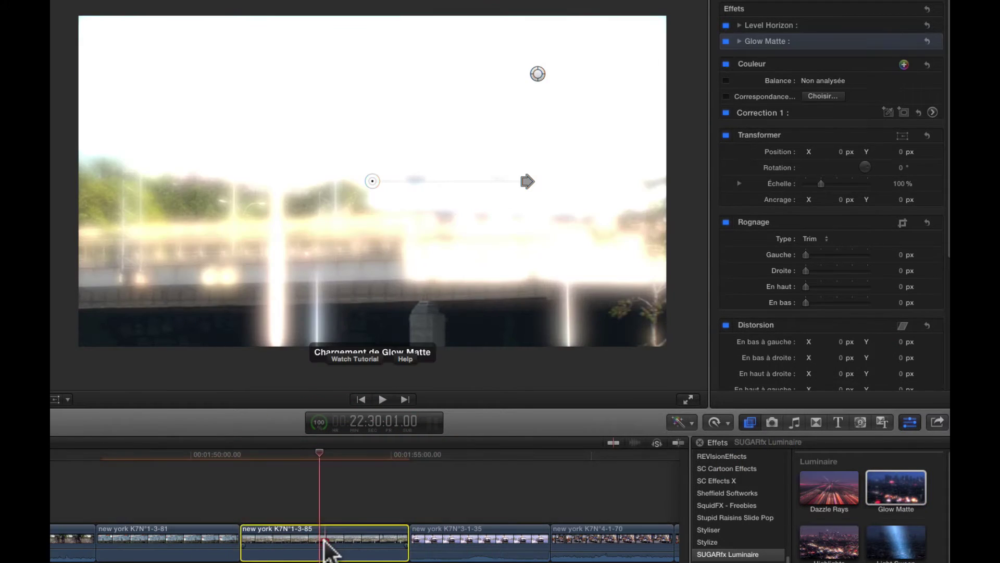
pyautogui.moveTo(525, 179); pyautogui.dragTo(404, 179)
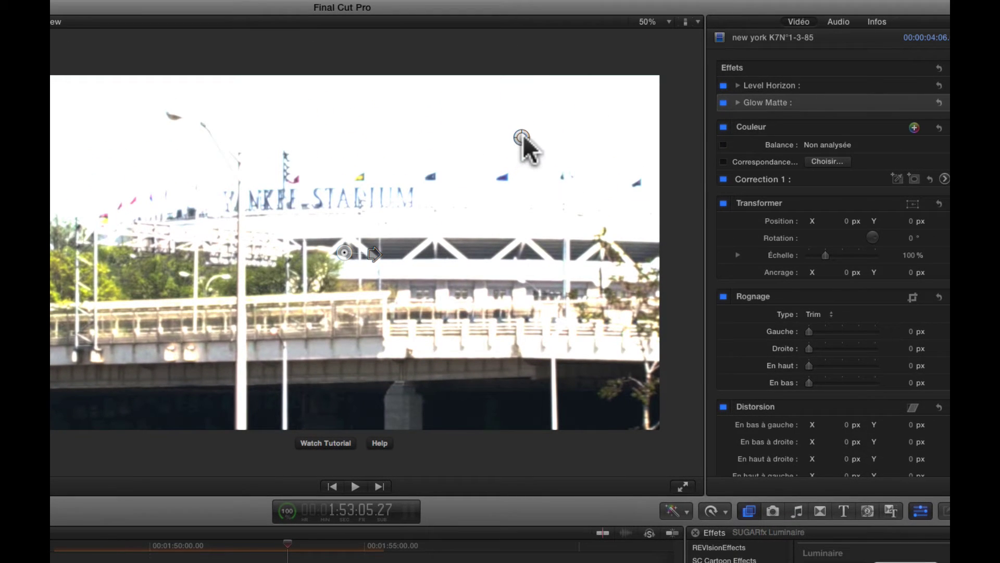
# Step: Show the Glow Matte parameters, enable Compare and move the split line to about the middle of the image
pyautogui.click(739, 102)
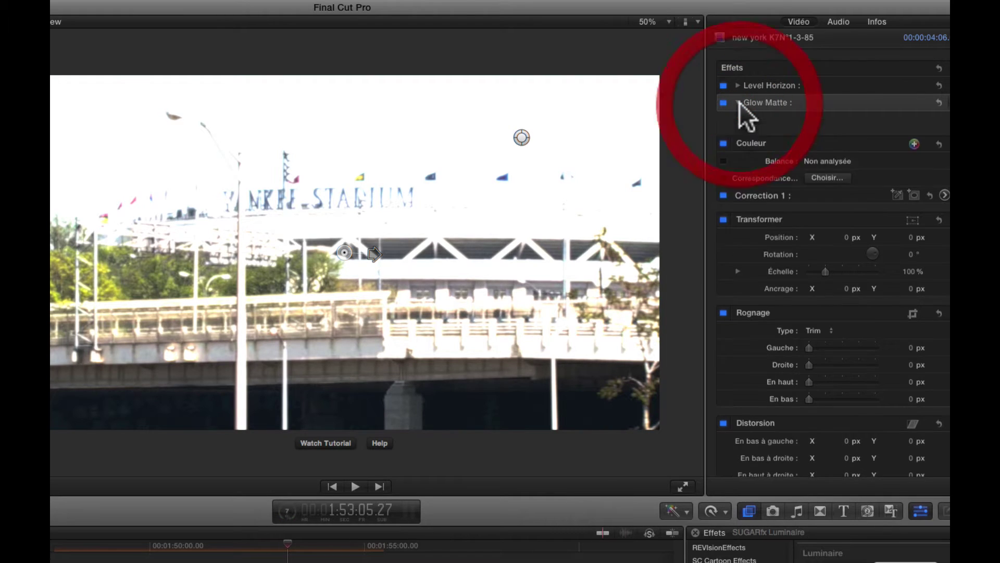
pyautogui.click(809, 120)
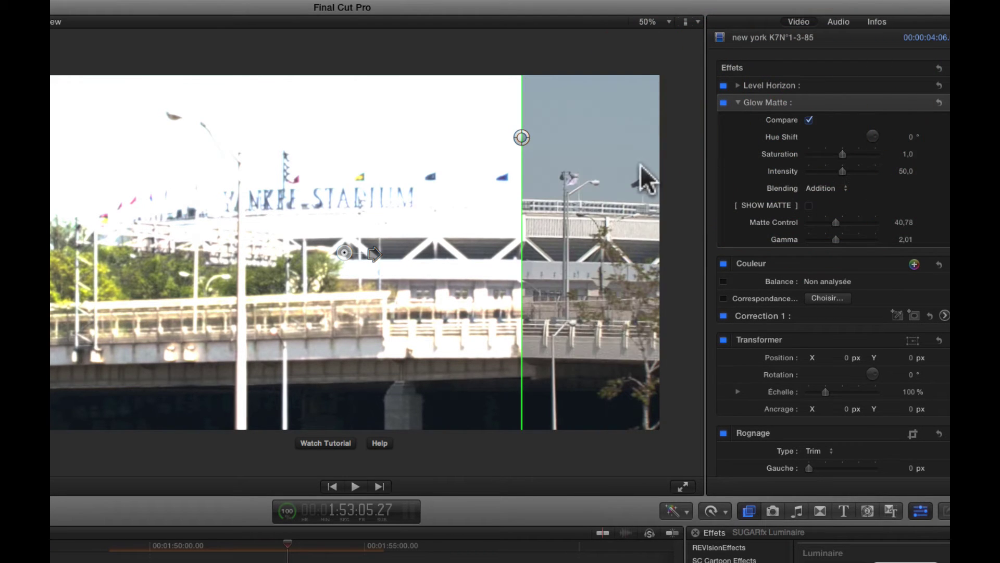
pyautogui.moveTo(562, 135); pyautogui.dragTo(372, 158)
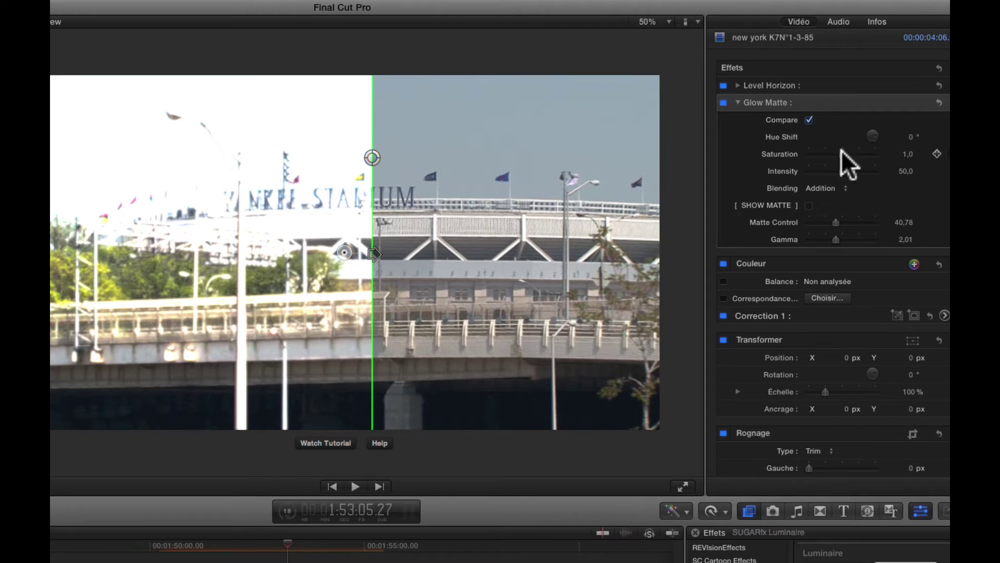
# Step: Set the Glow Matte Saturation to about 1.6 and Intensity to about 14.53, with Blending set to Screen
pyautogui.moveTo(843, 152)
pyautogui.mouseDown()
pyautogui.moveTo(880, 152)
pyautogui.moveTo(852, 155)
pyautogui.mouseUp()
pyautogui.moveTo(826, 150)
pyautogui.moveTo(844, 169); pyautogui.dragTo(821, 174)
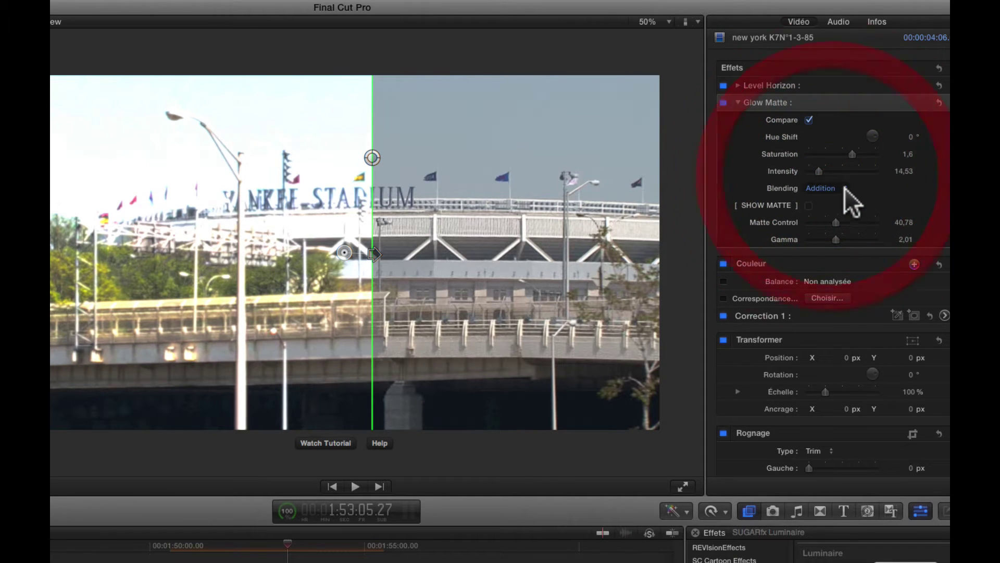
pyautogui.click(840, 188)
pyautogui.click(833, 199)
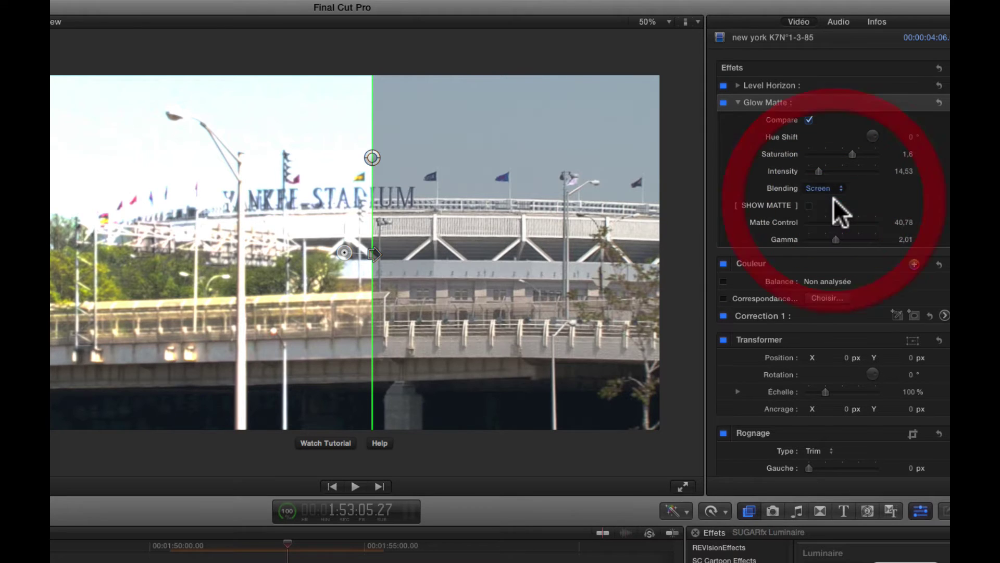
# Step: Display the matte while raising Matte Control to 100, and hide the matte again
pyautogui.click(810, 204)
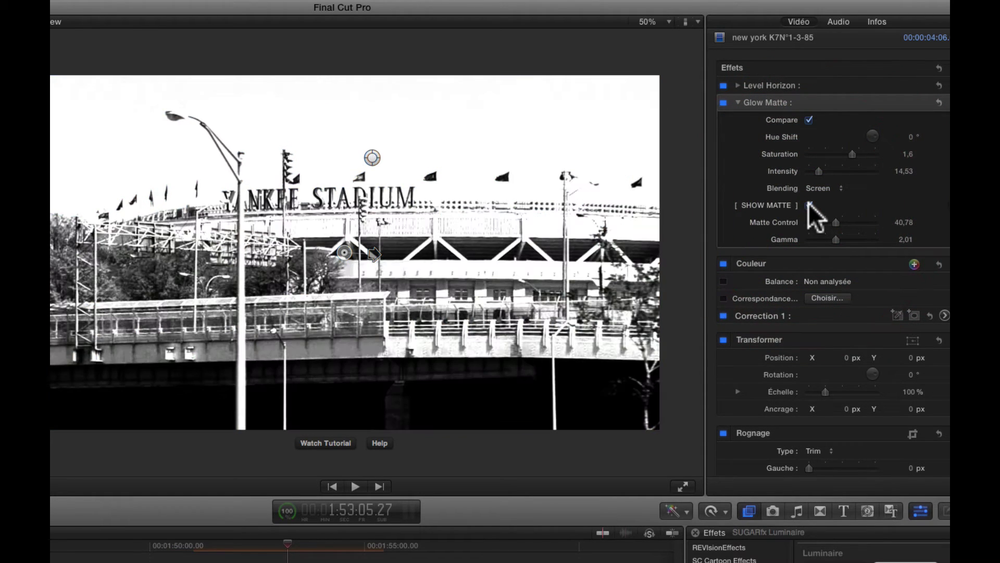
pyautogui.moveTo(833, 221); pyautogui.dragTo(872, 220)
pyautogui.click(809, 205)
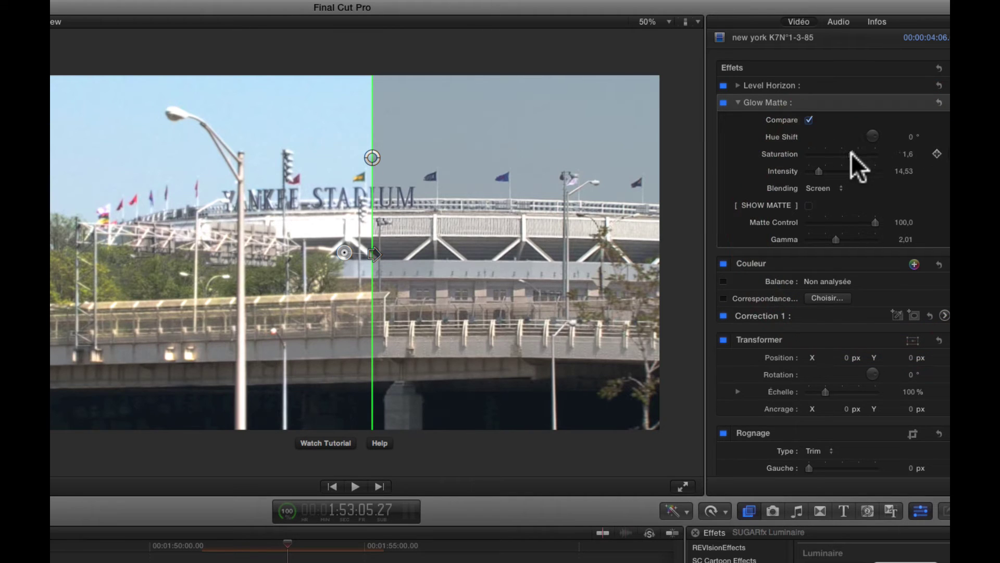
# Step: Set the Glow Matte Saturation to about 1.43, Matte Control to about 53.84 and Gamma to about 3.18, and disable Compare
pyautogui.moveTo(851, 153)
pyautogui.mouseDown()
pyautogui.moveTo(811, 156)
pyautogui.moveTo(849, 158)
pyautogui.mouseUp()
pyautogui.moveTo(871, 221); pyautogui.dragTo(852, 232)
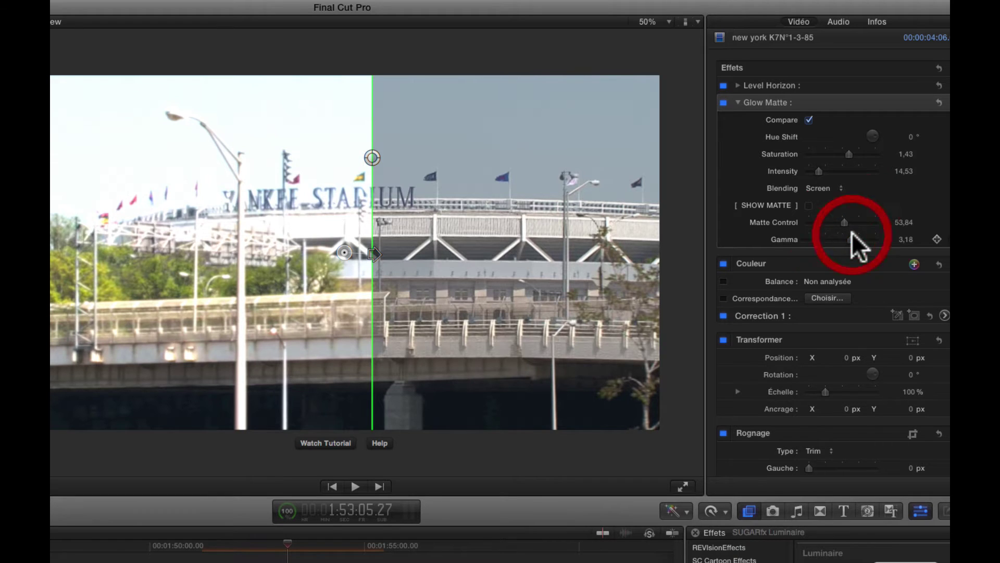
pyautogui.click(807, 120)
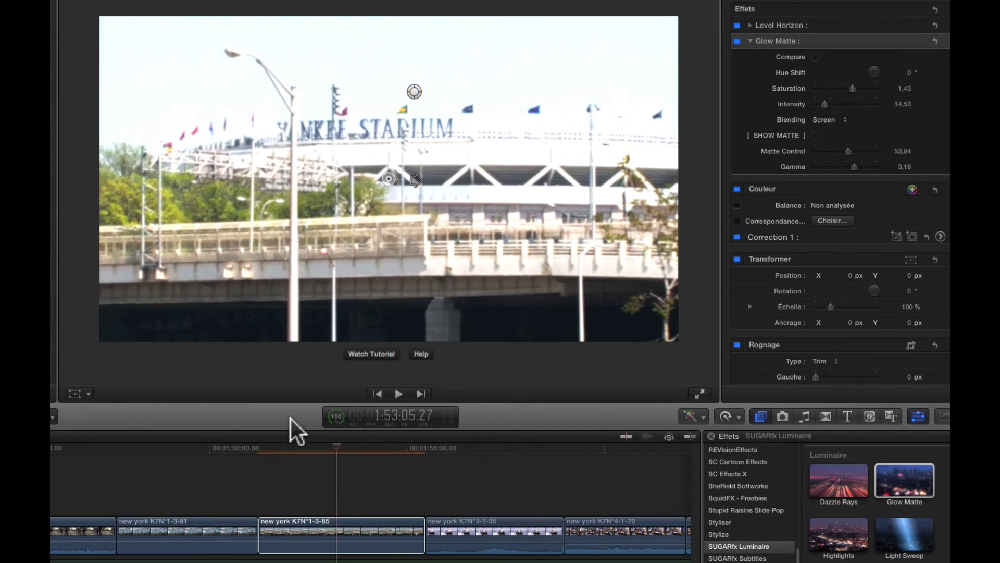
# Step: Play back the Yankee Stadium clip to review the glow
pyautogui.click(203, 546)
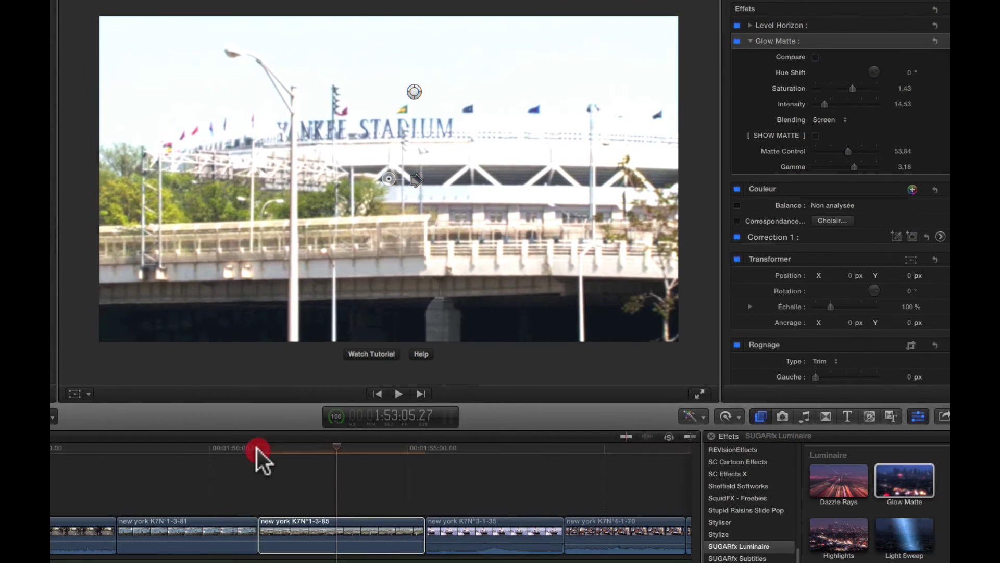
pyautogui.press('space')
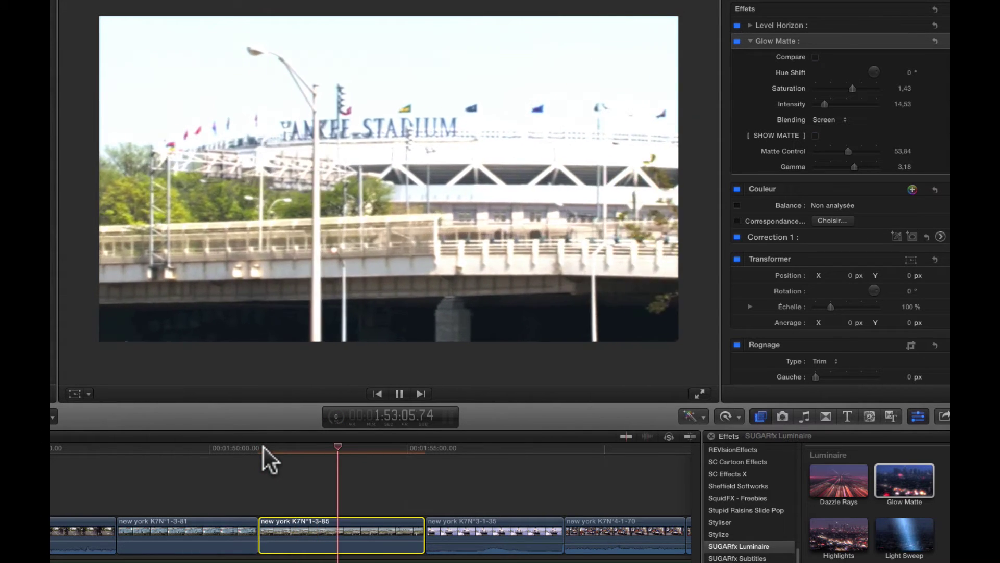
pyautogui.press('space')
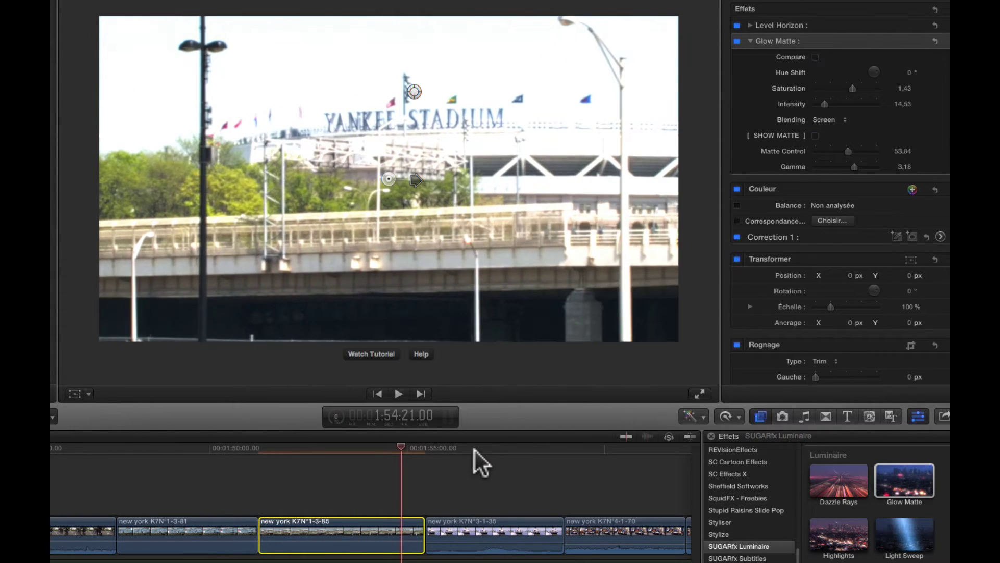
# Step: Apply the Highlights effect to the clip new york K7N°3-1-35 and park the playhead at about 1:56:18 on it
pyautogui.click(476, 491)
pyautogui.click(480, 534)
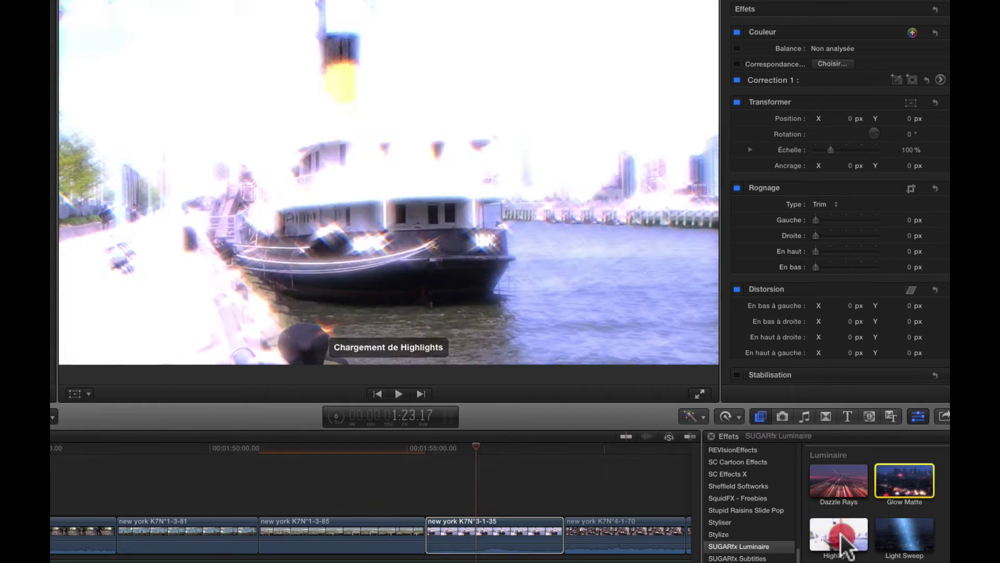
pyautogui.moveTo(842, 546); pyautogui.dragTo(520, 530)
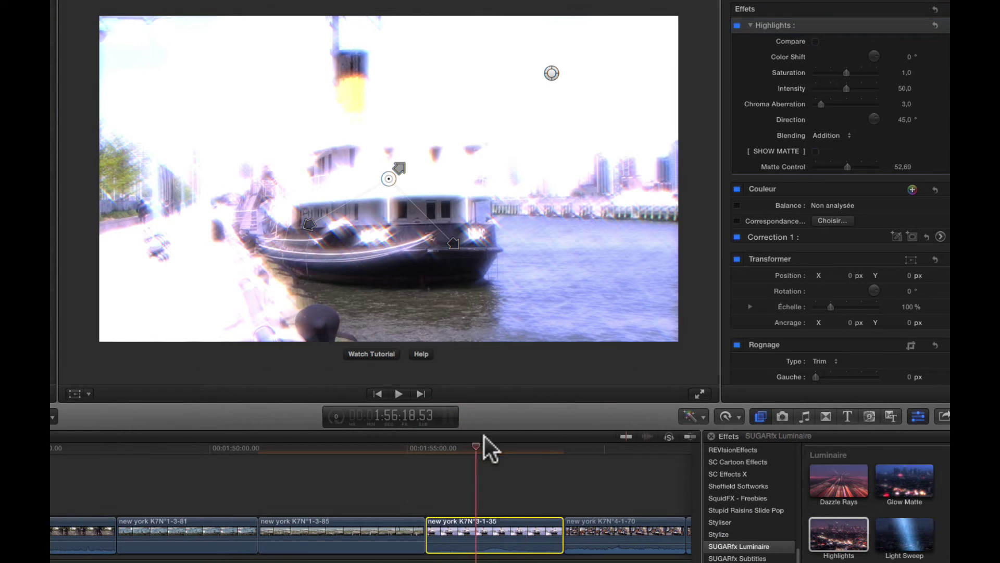
pyautogui.click(474, 447)
# Step: Adjust the Highlights viewer handles to a Chroma Aberration of about 16.1 and Direction of about 34.9°, and reposition the two remaining arrow handles
pyautogui.moveTo(401, 165); pyautogui.dragTo(428, 143)
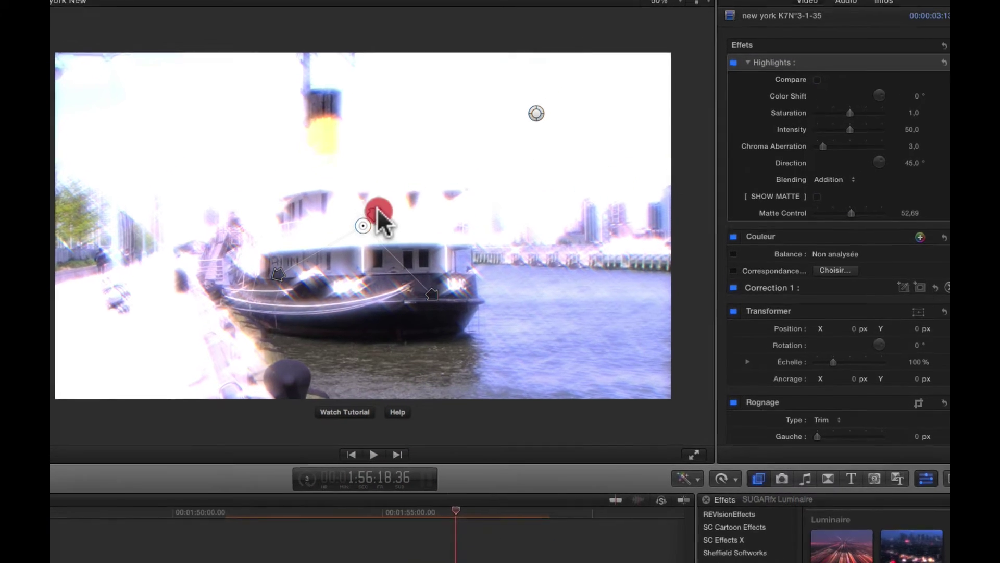
pyautogui.moveTo(391, 215); pyautogui.dragTo(368, 237)
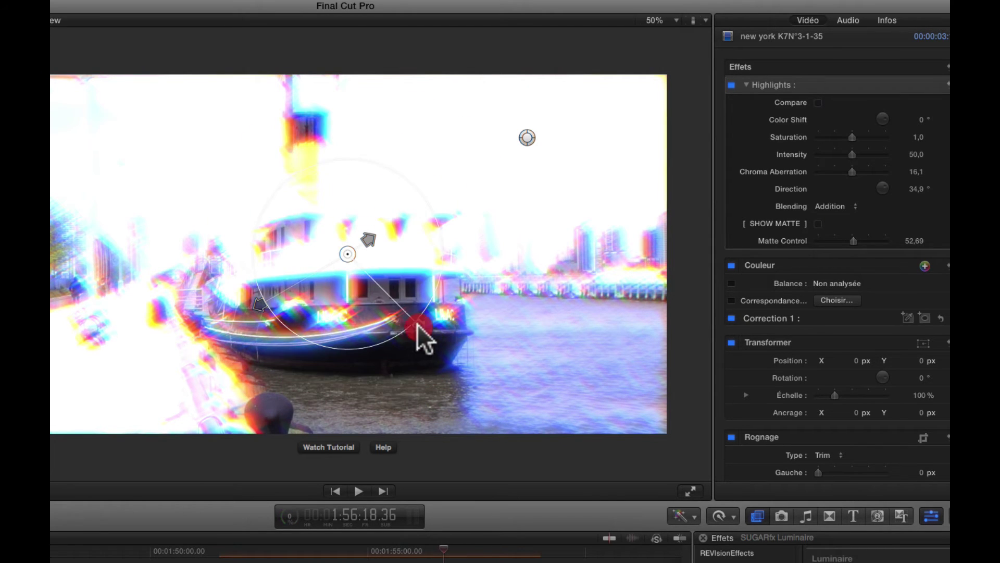
pyautogui.moveTo(383, 338)
pyautogui.mouseDown()
pyautogui.moveTo(255, 352)
pyautogui.moveTo(341, 359)
pyautogui.moveTo(380, 346)
pyautogui.mouseUp()
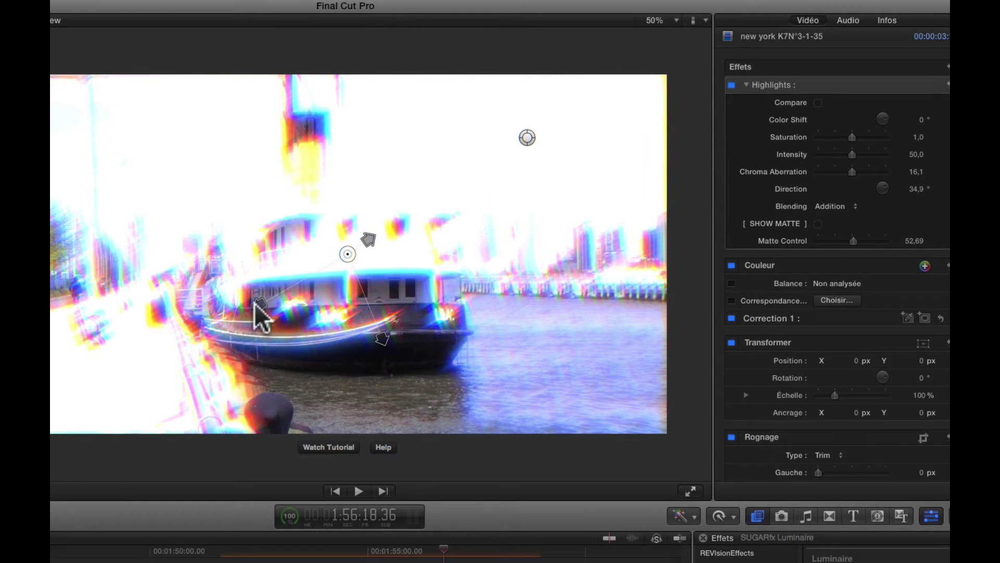
pyautogui.moveTo(257, 312); pyautogui.dragTo(239, 291)
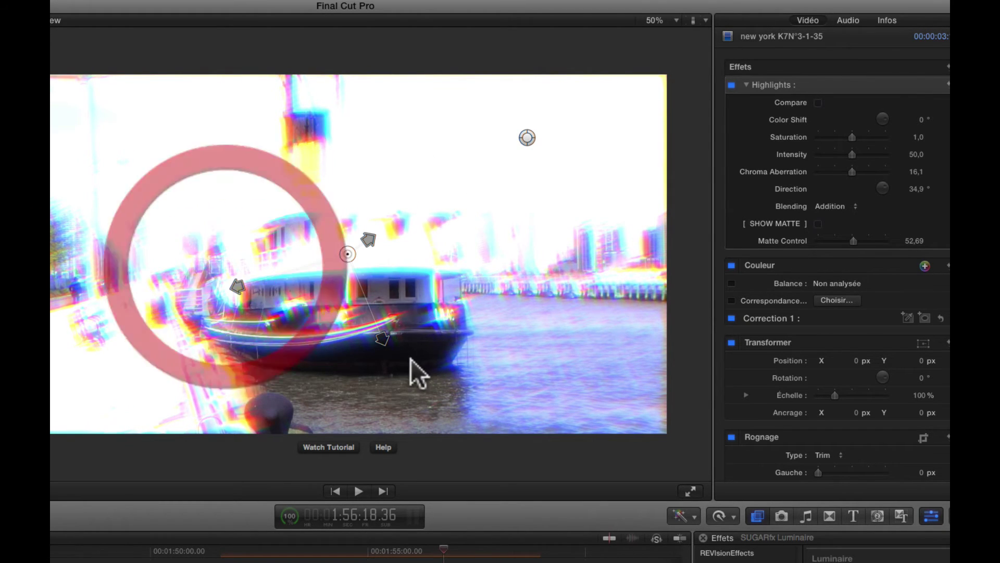
# Step: Extend the lower Highlights arrow handle further down, and enable Compare with its divider placed across the ship's superstructure
pyautogui.moveTo(384, 339); pyautogui.dragTo(402, 387)
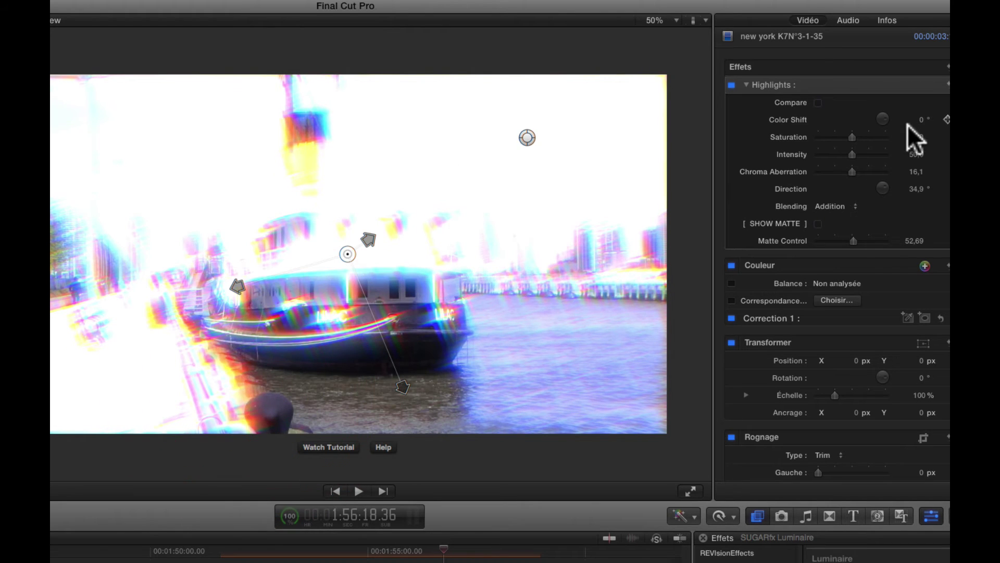
pyautogui.click(819, 102)
pyautogui.moveTo(524, 137); pyautogui.dragTo(396, 148)
# Step: Set the Highlights Saturation to 1.7, Intensity to about 11.49 and Chroma Aberration to 10
pyautogui.moveTo(852, 136); pyautogui.dragTo(814, 170)
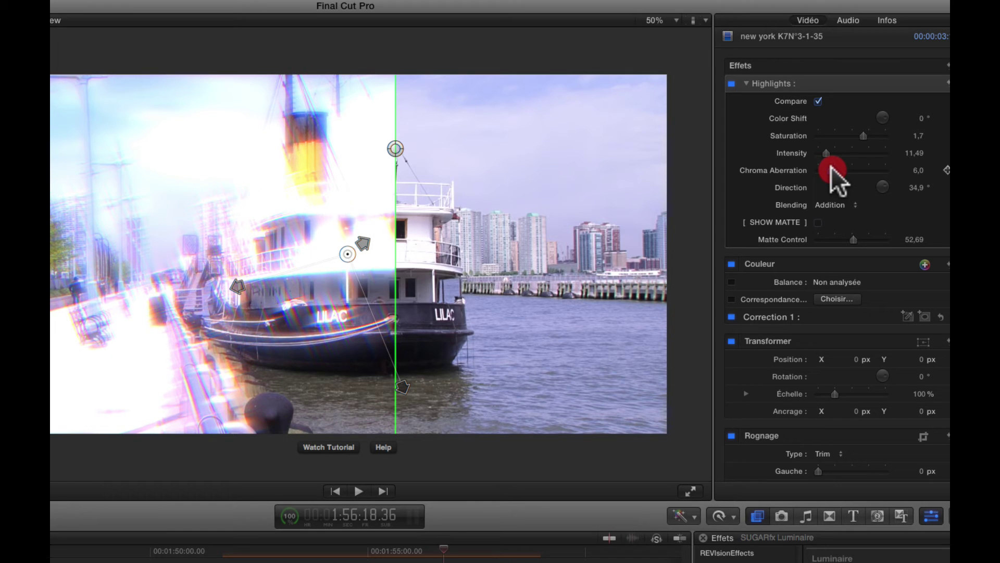
pyautogui.scroll(-1, 746, 161)
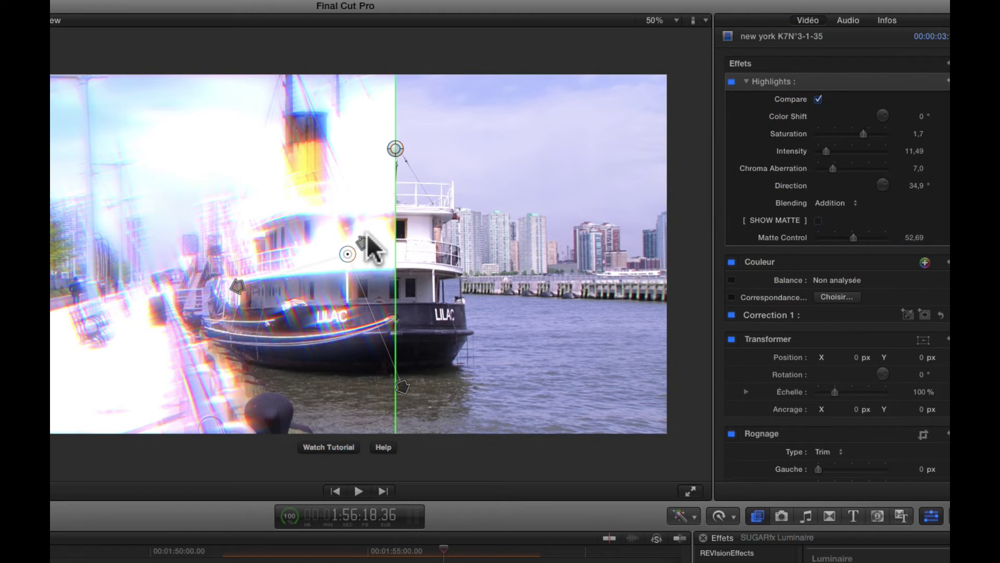
pyautogui.moveTo(831, 167)
pyautogui.mouseDown()
pyautogui.moveTo(855, 167)
pyautogui.moveTo(831, 166)
pyautogui.mouseUp()
pyautogui.moveTo(725, 244); pyautogui.dragTo(731, 244)
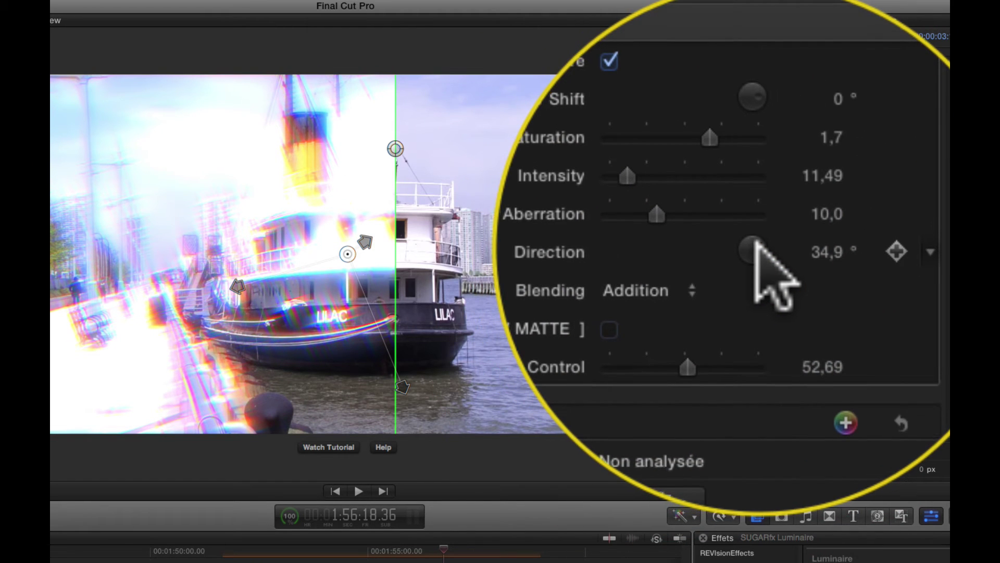
# Step: Set the Highlights Direction to 0° and Blending to Screen
pyautogui.moveTo(827, 282); pyautogui.dragTo(839, 281)
pyautogui.moveTo(764, 243); pyautogui.dragTo(766, 250)
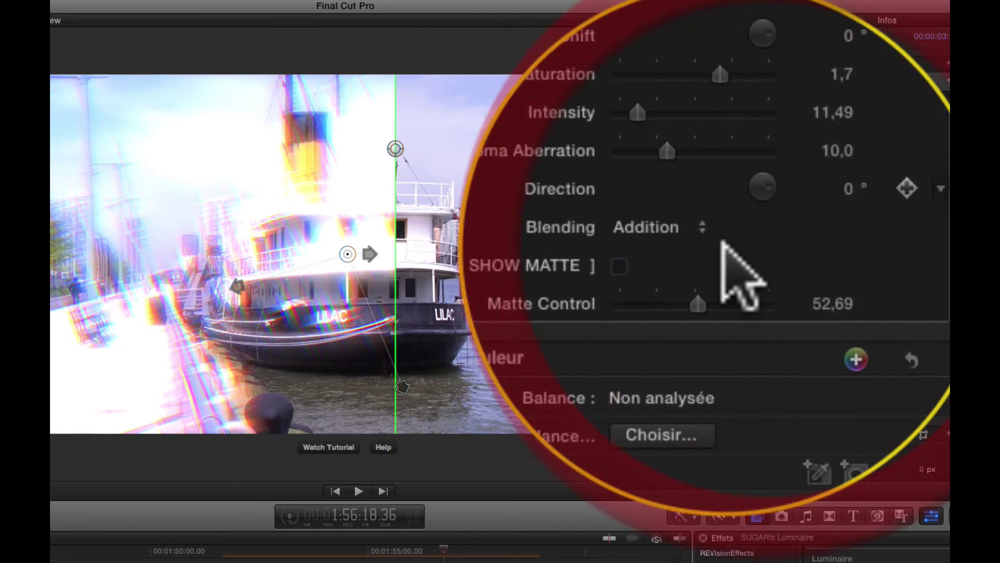
pyautogui.click(724, 245)
pyautogui.click(729, 268)
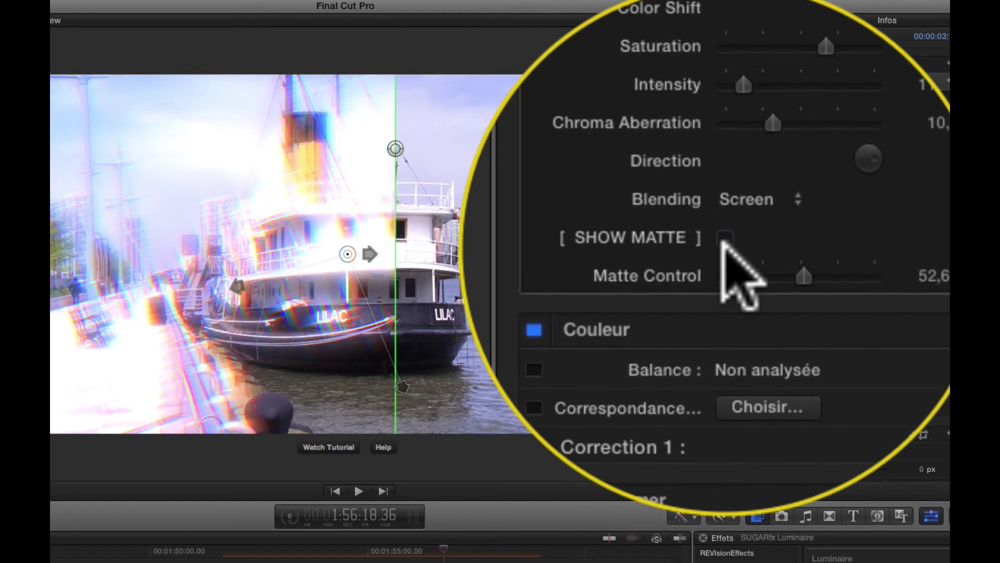
# Step: Try a near-minimum Matte Control and a value of about 43.01, showing the matte to check it and hiding it again
pyautogui.moveTo(722, 243); pyautogui.dragTo(724, 242)
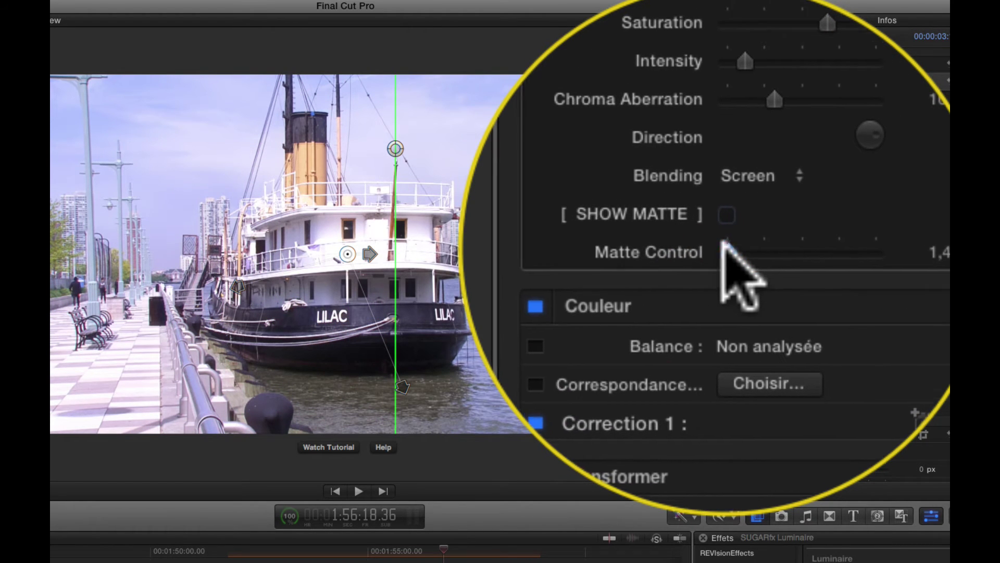
pyautogui.click(726, 242)
pyautogui.moveTo(725, 243); pyautogui.dragTo(800, 243)
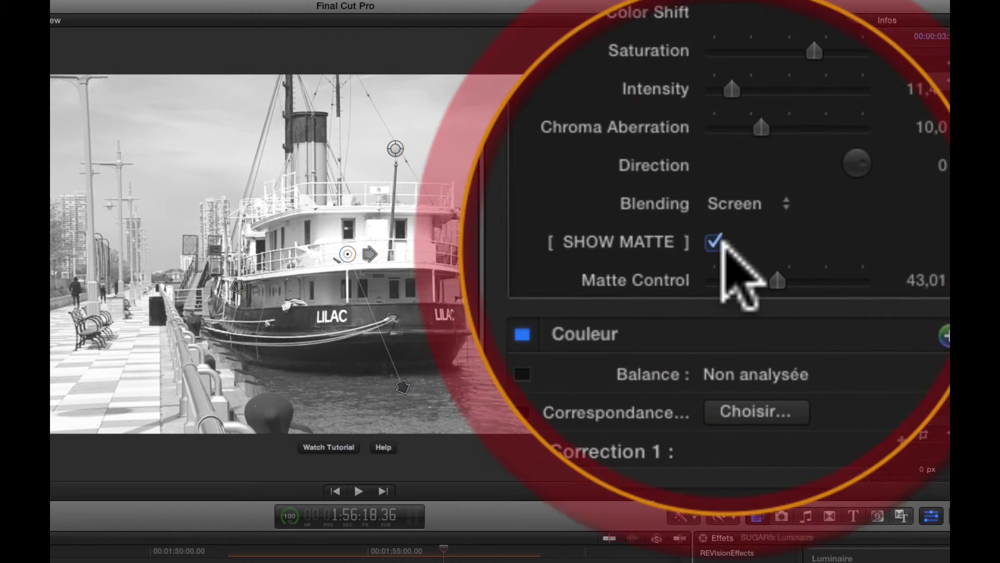
pyautogui.click(655, 212)
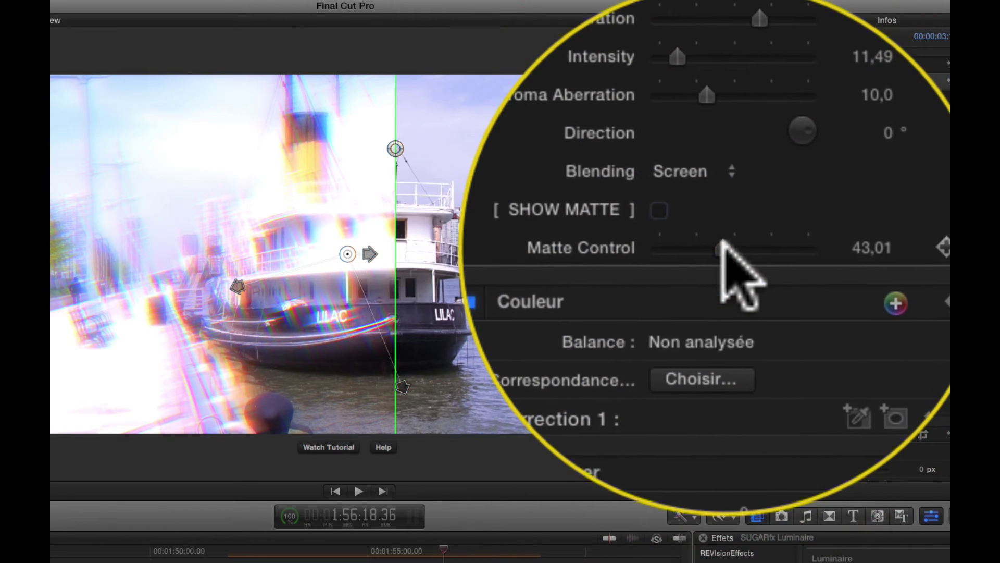
# Step: Inspect the shown matte at Matte Control values of about 28.43 and 100, and hide the matte
pyautogui.moveTo(722, 241)
pyautogui.mouseDown()
pyautogui.moveTo(766, 250)
pyautogui.moveTo(724, 243)
pyautogui.moveTo(726, 253)
pyautogui.moveTo(842, 252)
pyautogui.moveTo(726, 239)
pyautogui.mouseUp()
pyautogui.click(727, 243)
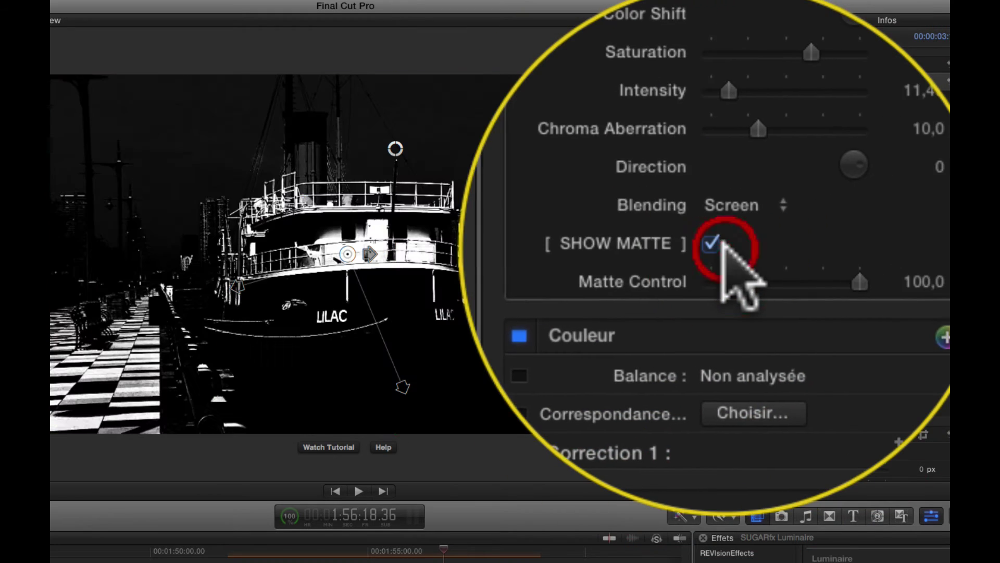
pyautogui.click(821, 243)
pyautogui.click(646, 247)
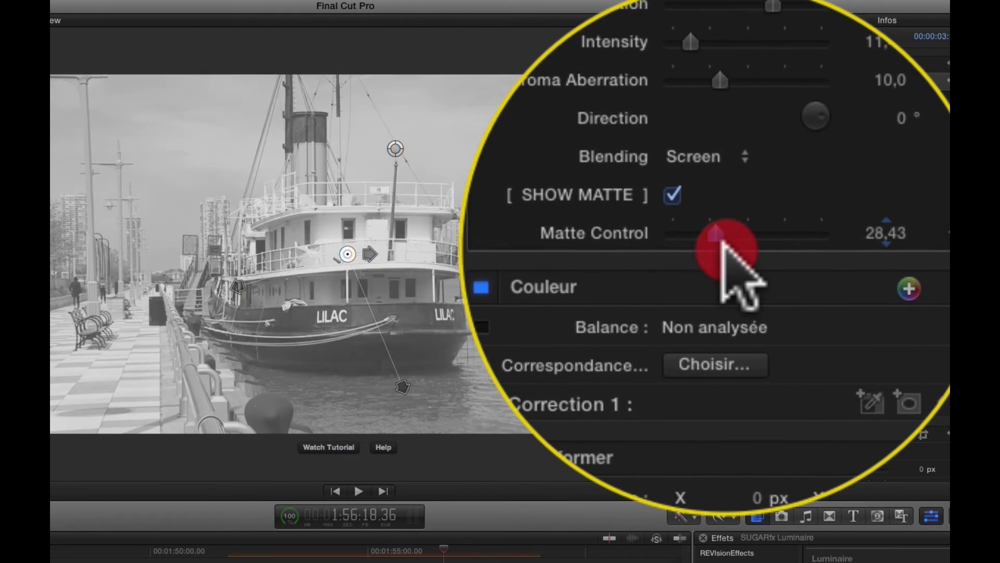
pyautogui.moveTo(724, 243); pyautogui.dragTo(759, 245)
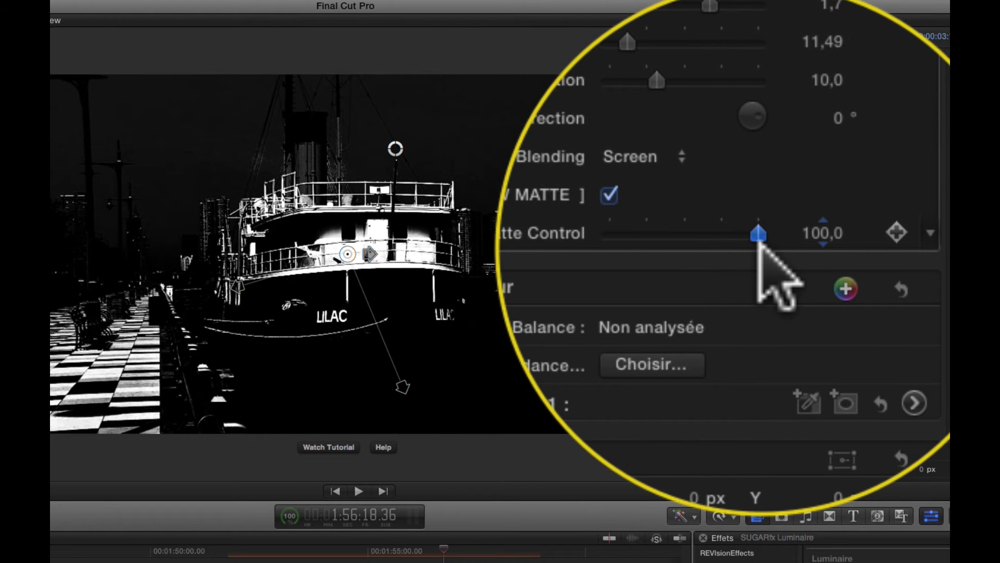
pyautogui.click(724, 245)
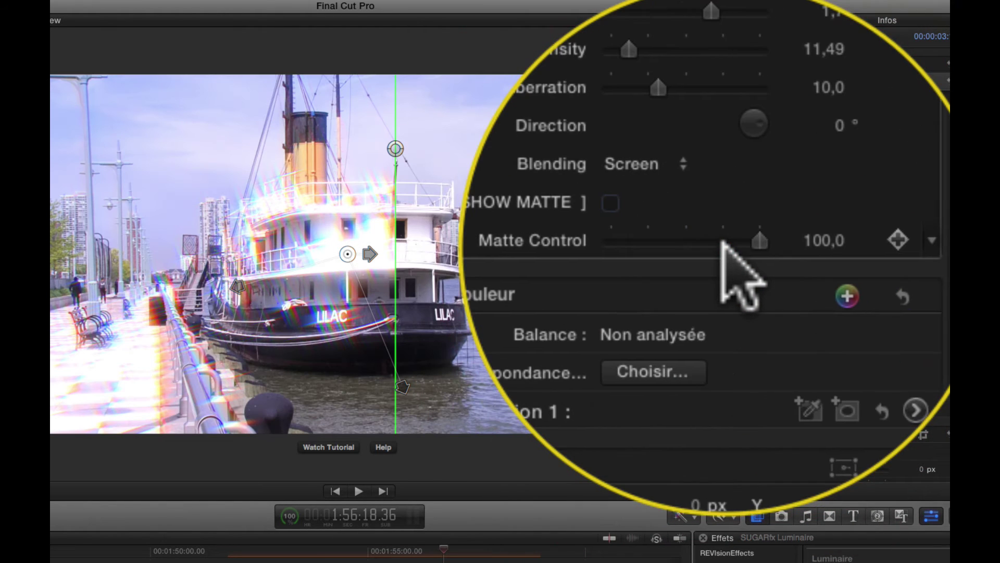
# Step: Set the Highlights Matte Control to about 73.56 and disable Compare
pyautogui.moveTo(743, 245); pyautogui.dragTo(723, 244)
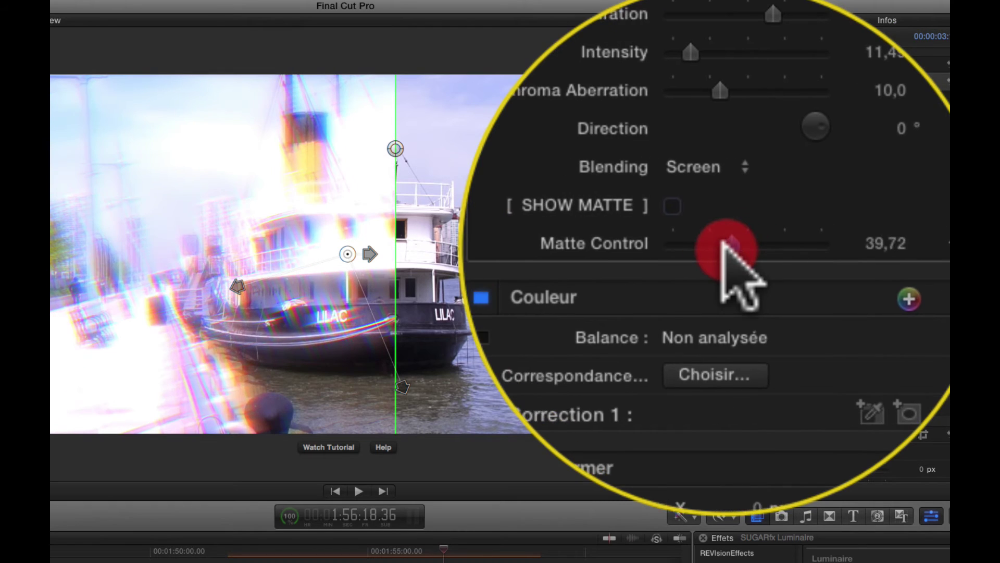
pyautogui.moveTo(841, 237); pyautogui.dragTo(852, 237)
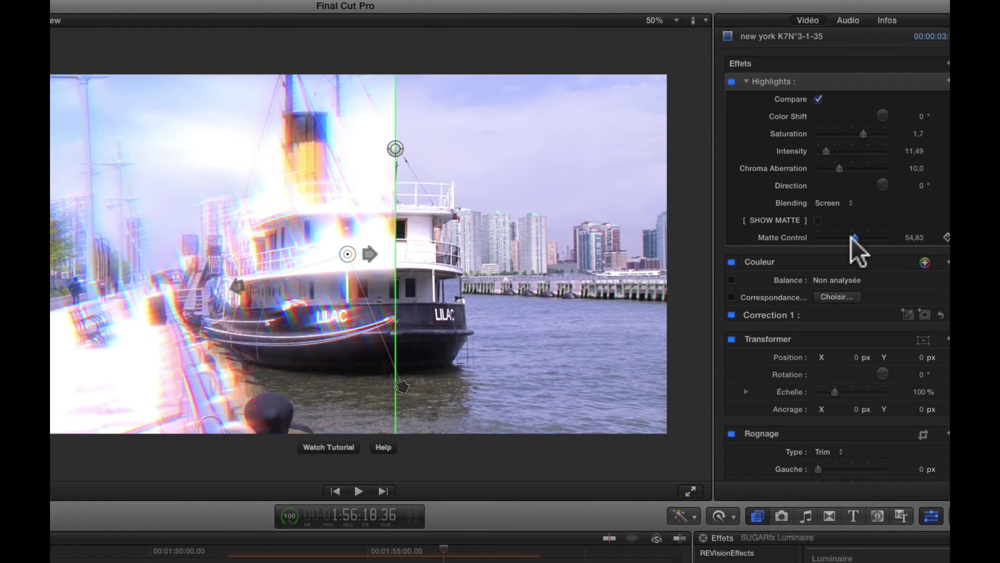
pyautogui.click(819, 99)
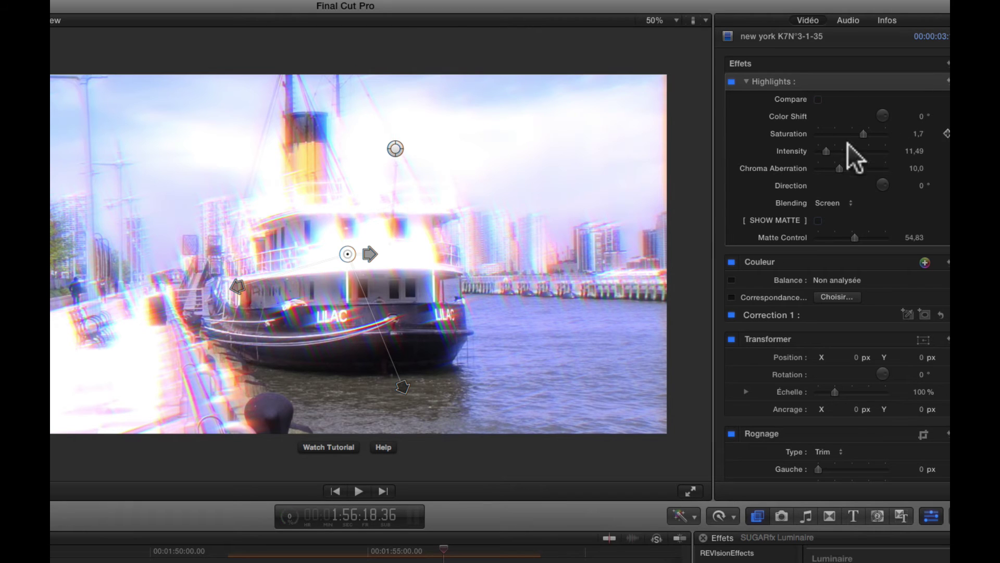
pyautogui.moveTo(855, 235); pyautogui.dragTo(867, 233)
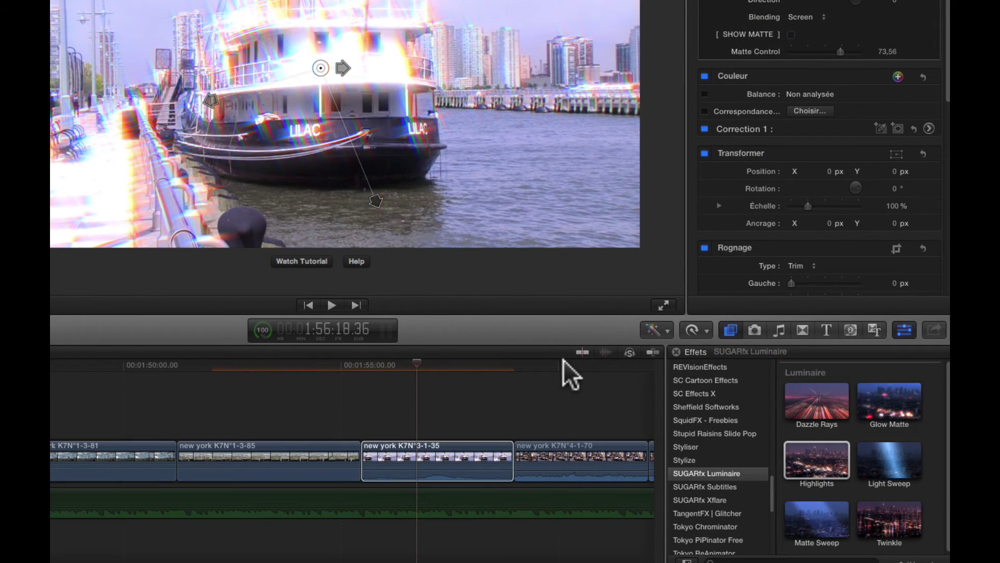
# Step: Apply the Light Sweep effect to the clip new york K7N°4-1-70, with the playhead parked at about 2:00:14 on it
pyautogui.click(564, 361)
pyautogui.hscroll(5, 577, 417)
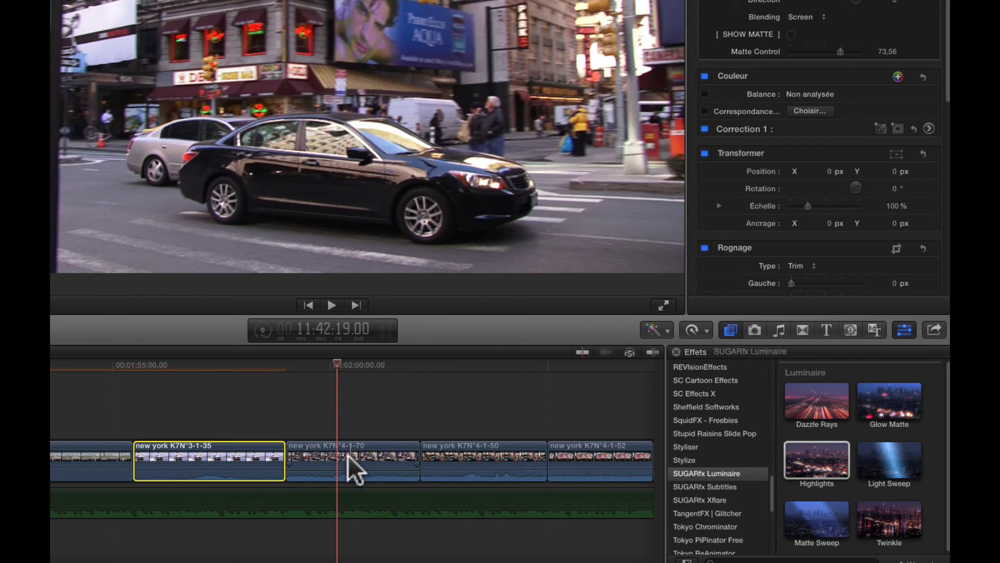
pyautogui.click(349, 454)
pyautogui.click(345, 361)
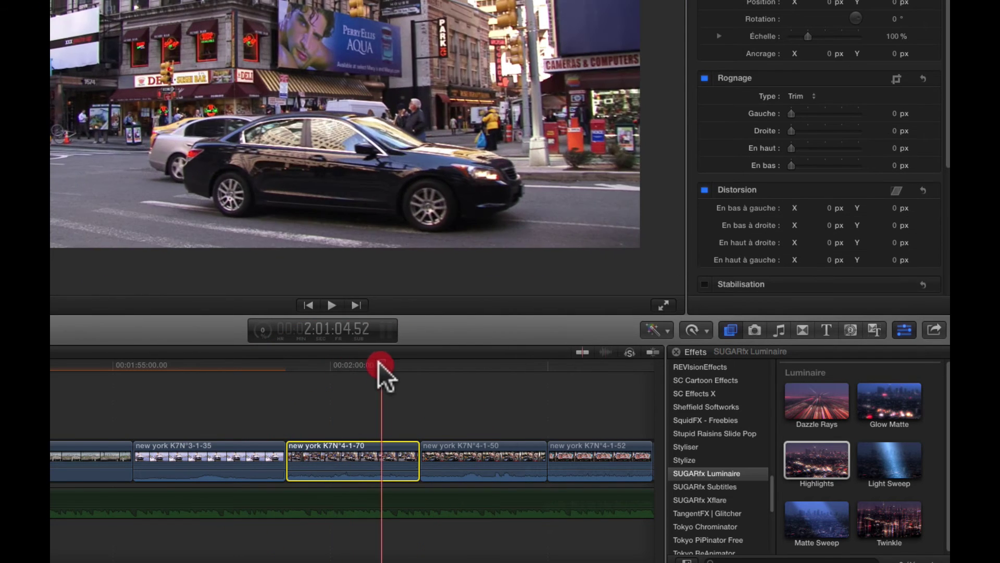
pyautogui.click(353, 364)
pyautogui.hscroll(-5, 365, 375)
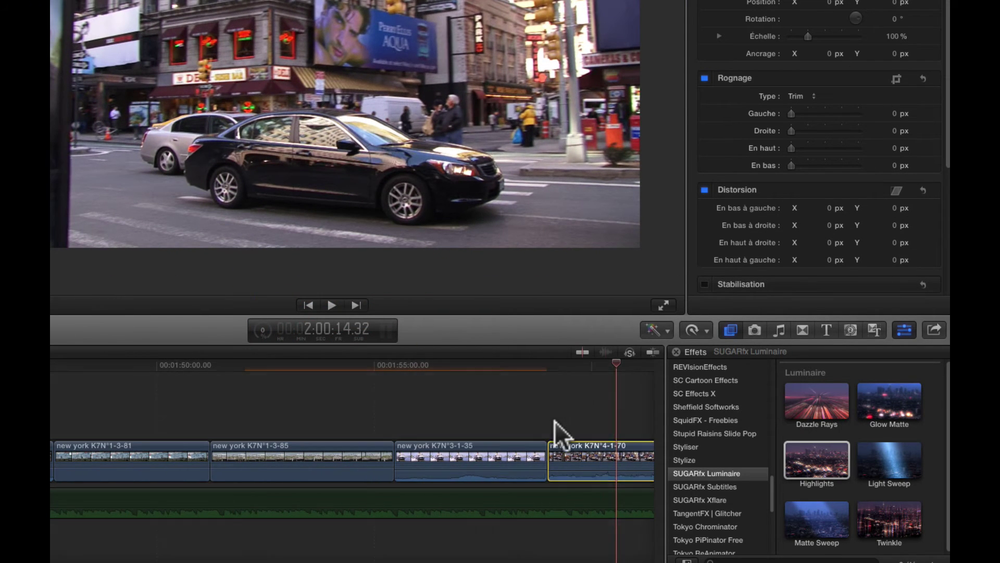
pyautogui.hscroll(5, 555, 422)
pyautogui.moveTo(885, 451); pyautogui.dragTo(313, 379)
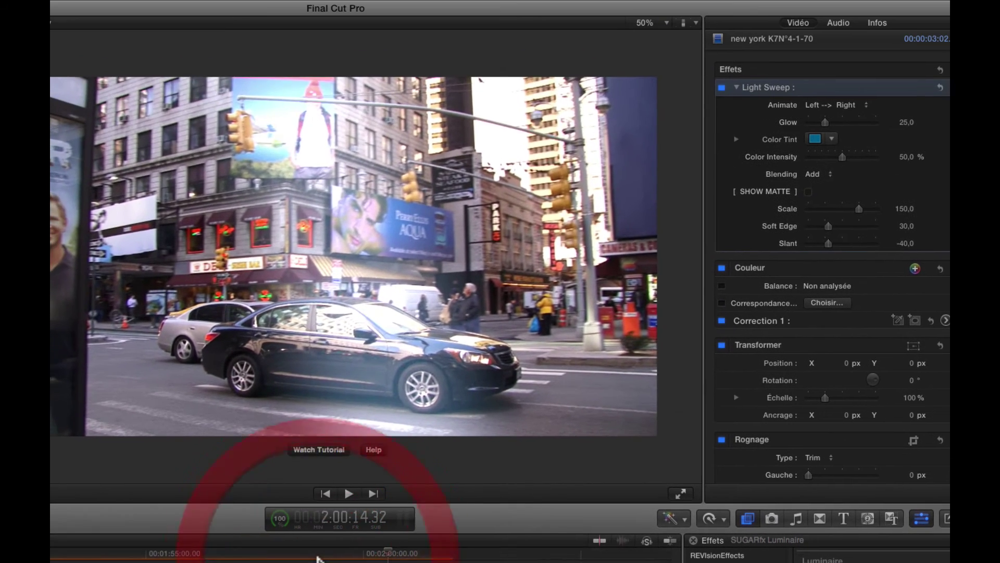
# Step: Play back the Light Sweep from just before the clip and park the playhead at about 2:00:15
pyautogui.click(317, 556)
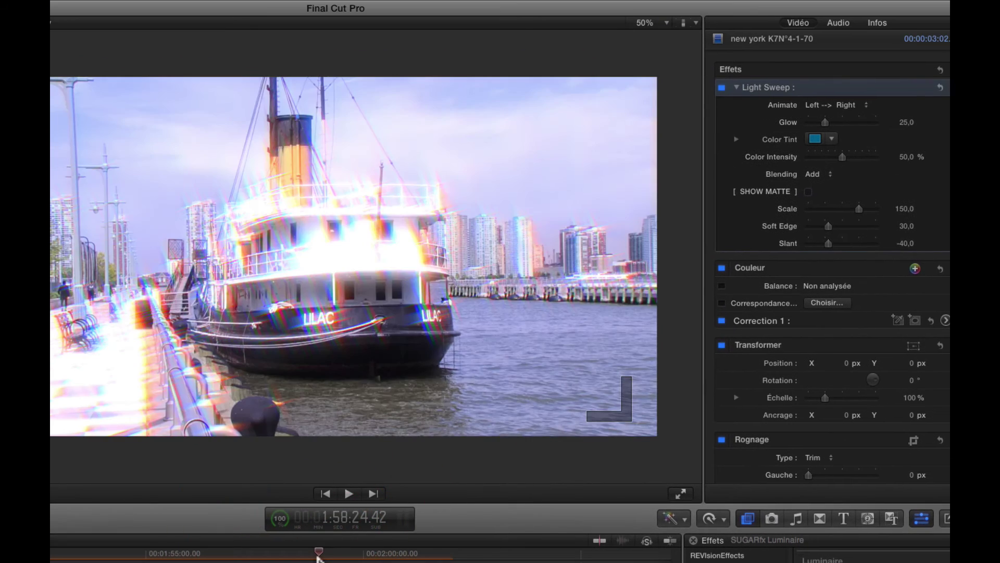
pyautogui.press('space')
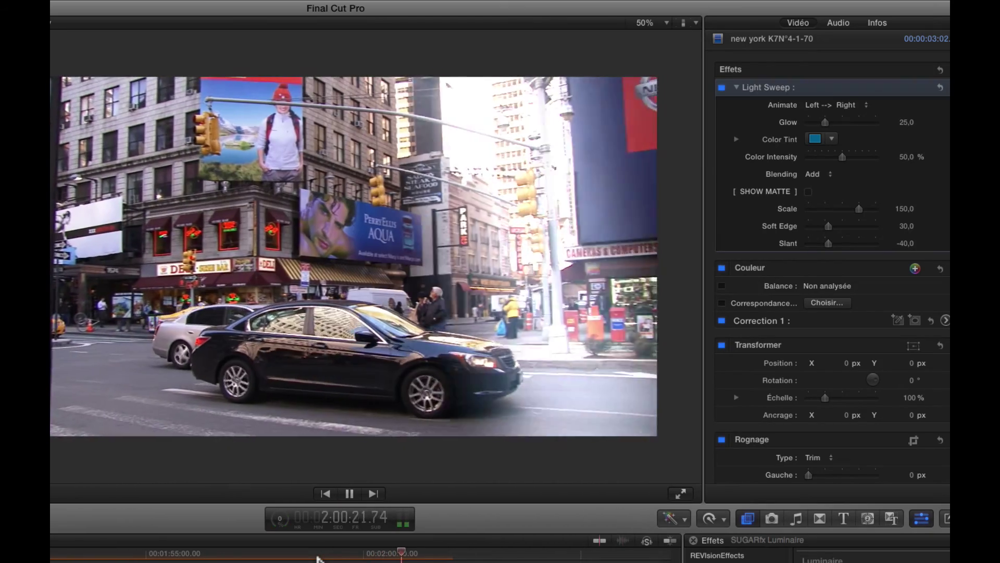
pyautogui.press('space')
pyautogui.click(389, 553)
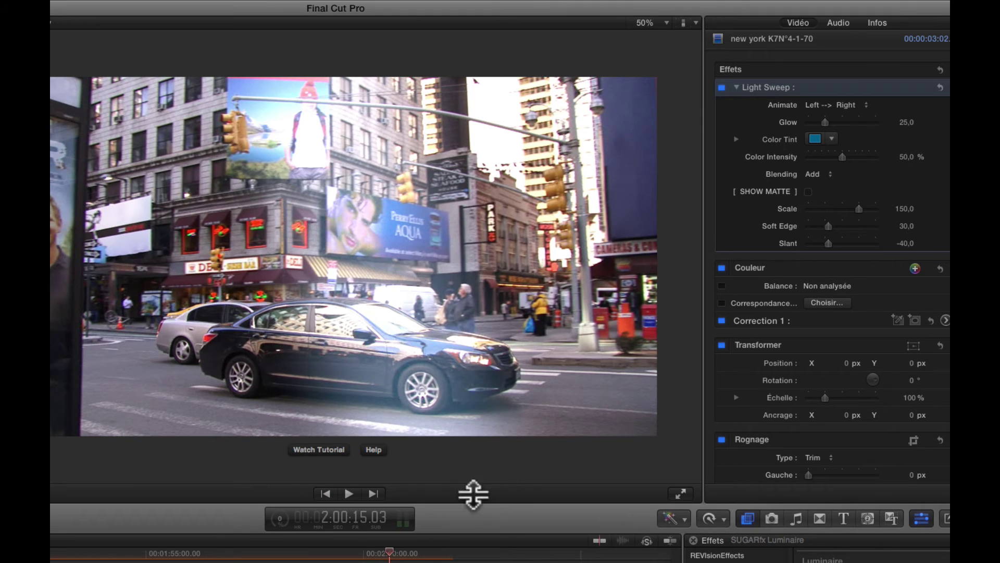
# Step: Set the Light Sweep Animate option to Top --> Bottom, play it back, and park the playhead at about 2:00:12
pyautogui.click(853, 104)
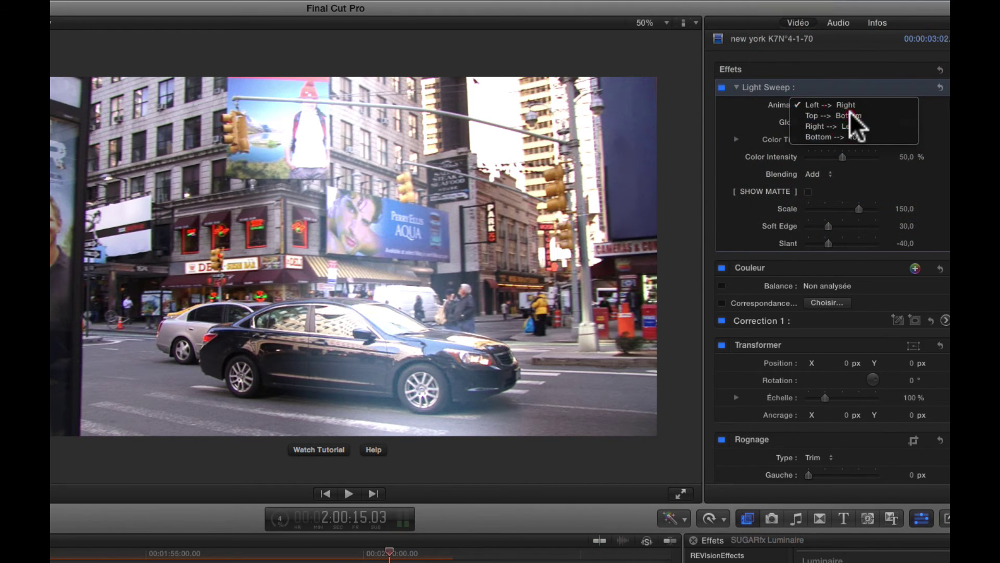
pyautogui.click(849, 114)
pyautogui.click(319, 554)
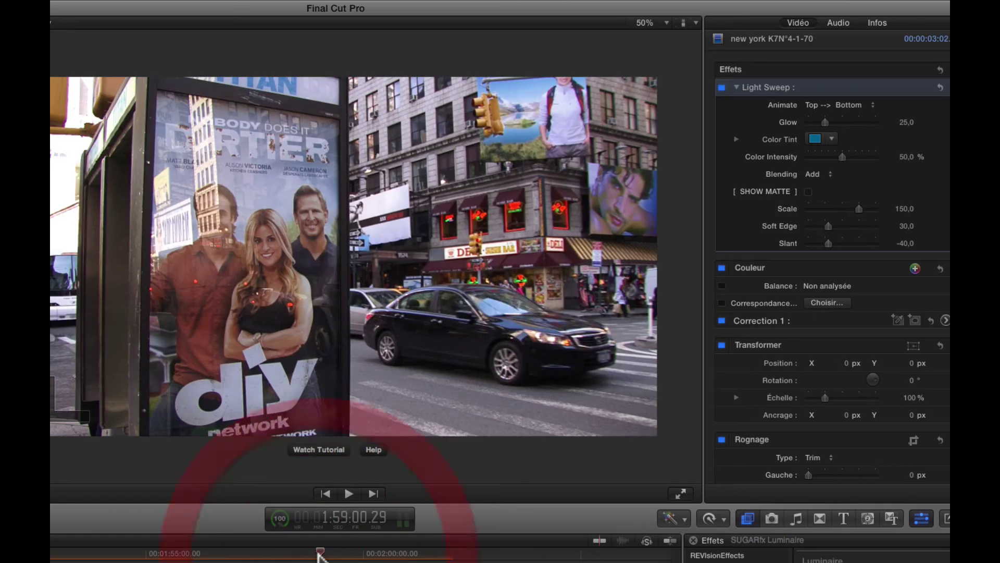
pyautogui.press('space')
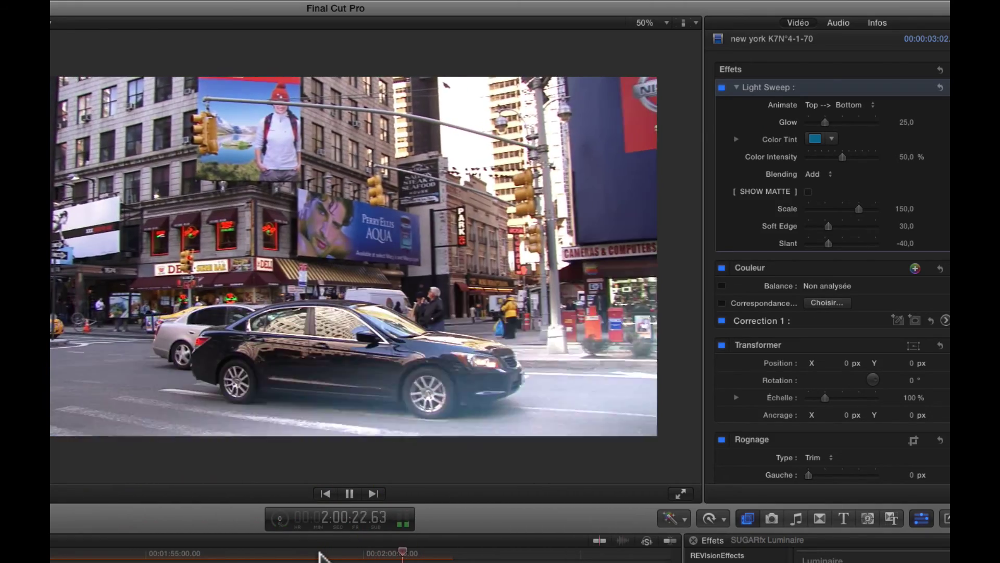
pyautogui.press('space')
pyautogui.moveTo(320, 555); pyautogui.dragTo(379, 556)
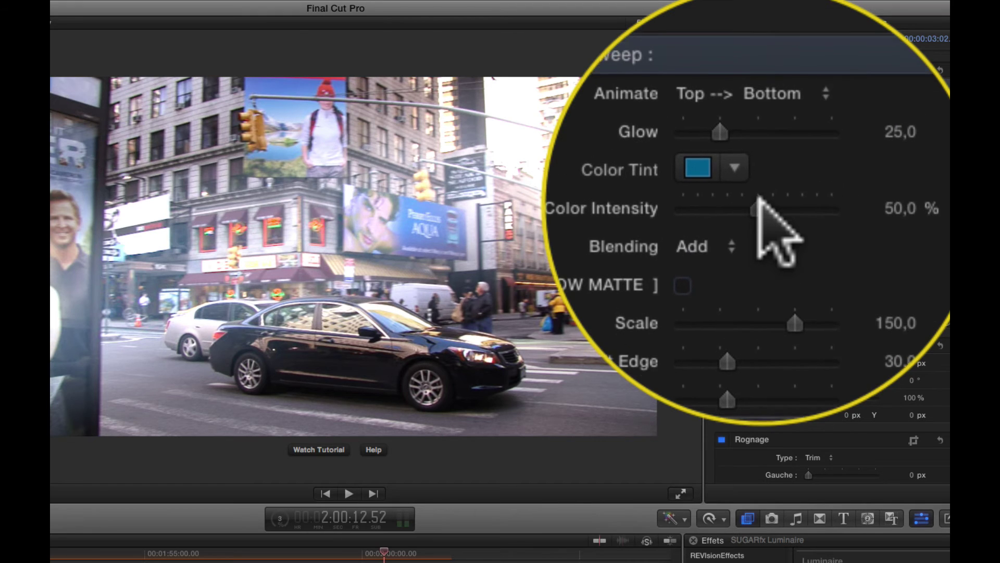
# Step: Set the Light Sweep Color Intensity to 100 % and try Screen and Color Dodge blending before choosing Overlay
pyautogui.moveTo(844, 236); pyautogui.dragTo(890, 239)
pyautogui.moveTo(776, 199); pyautogui.dragTo(815, 201)
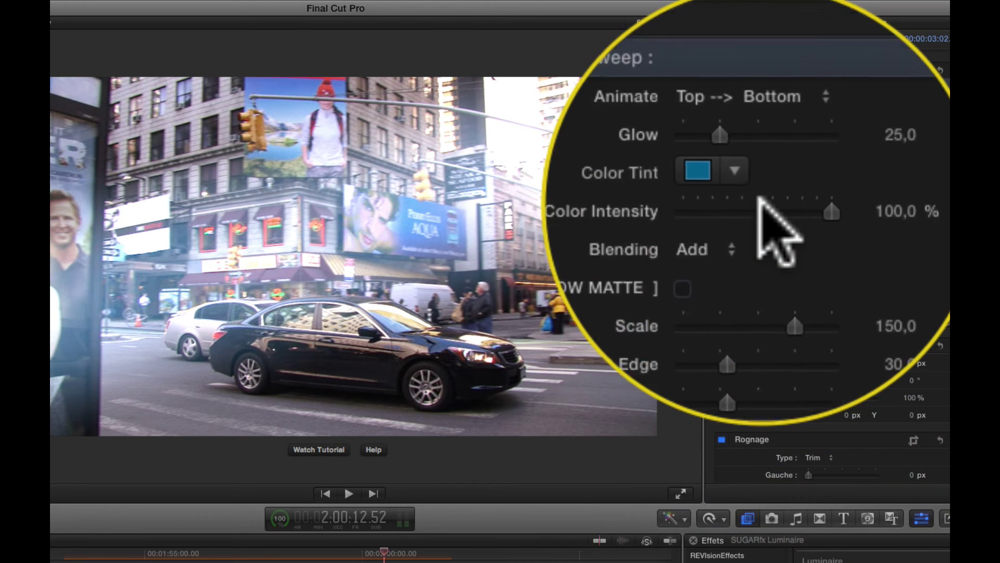
pyautogui.click(761, 205)
pyautogui.click(762, 205)
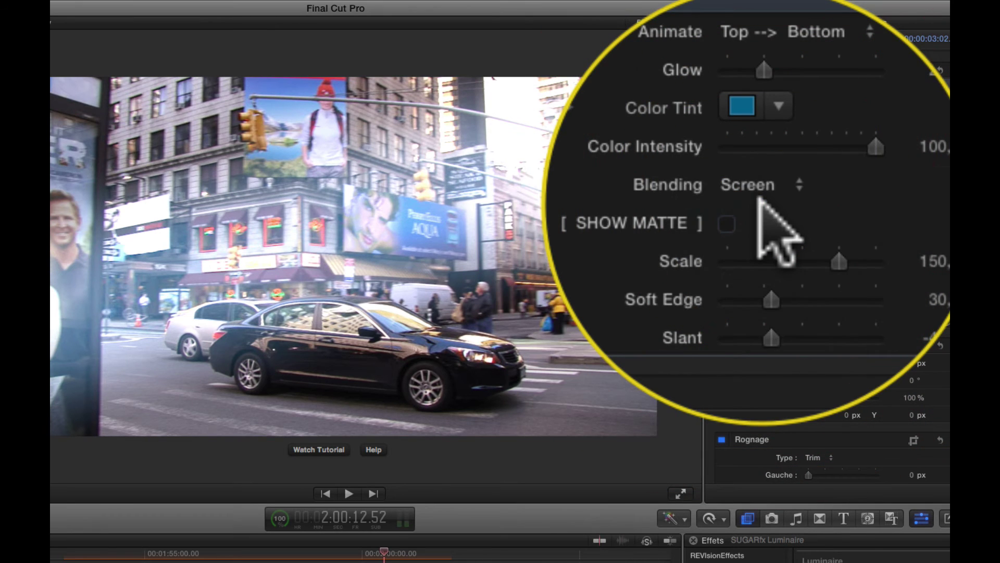
pyautogui.click(766, 198)
pyautogui.click(761, 199)
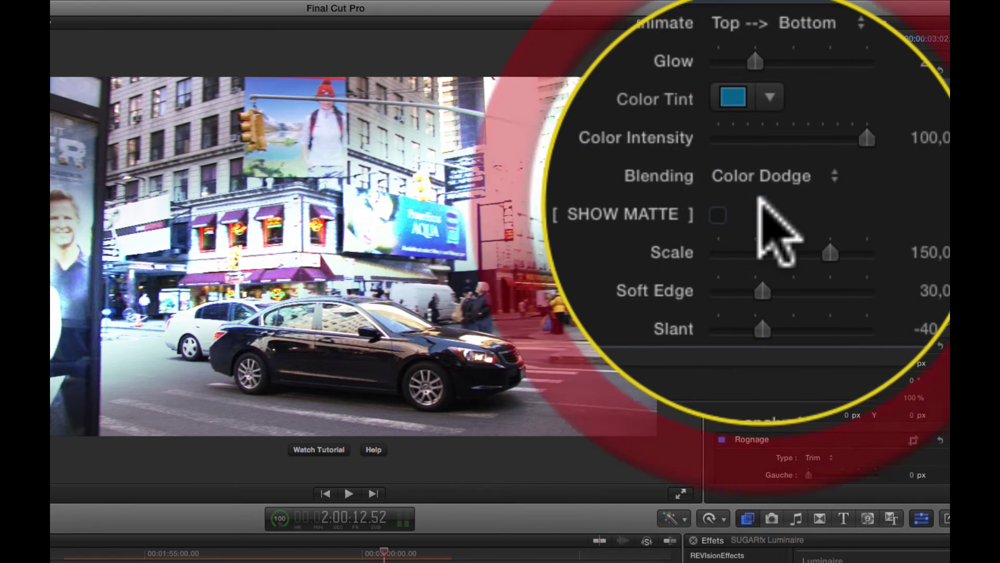
pyautogui.click(760, 205)
pyautogui.click(761, 200)
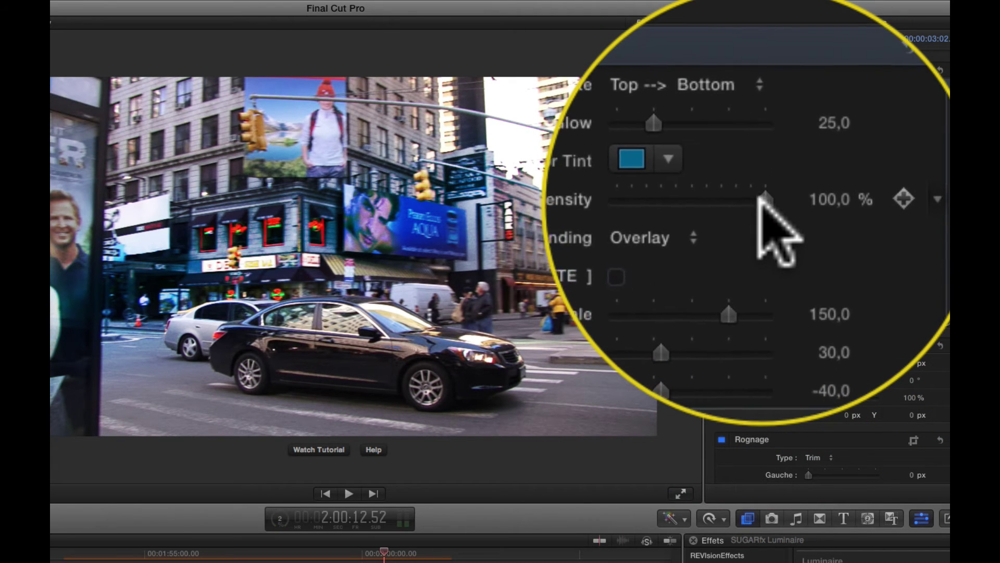
# Step: Try pink, green and magenta Color Tints on the Light Sweep before choosing a light yellow, keeping Color Intensity at 100 %
pyautogui.click(763, 205)
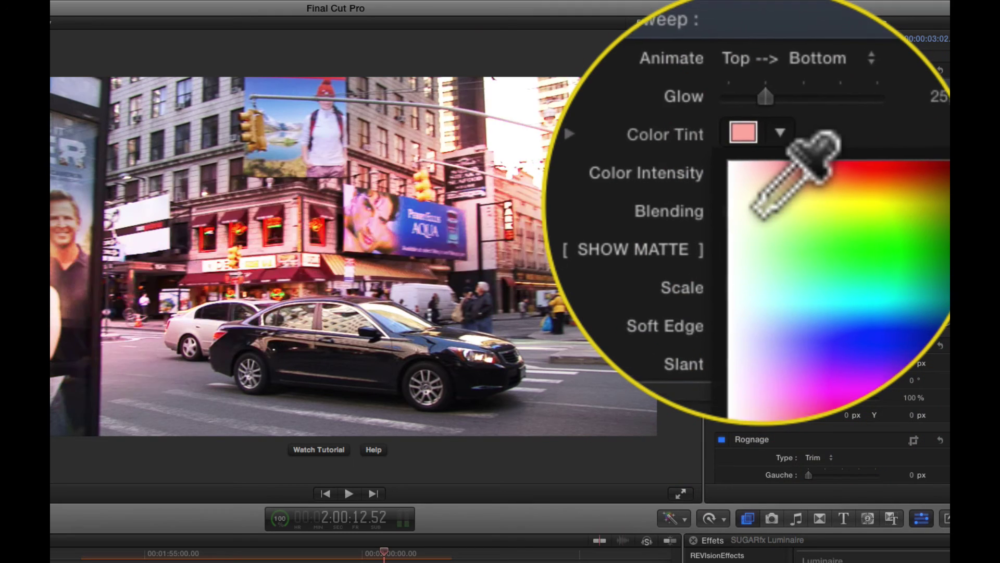
pyautogui.click(754, 211)
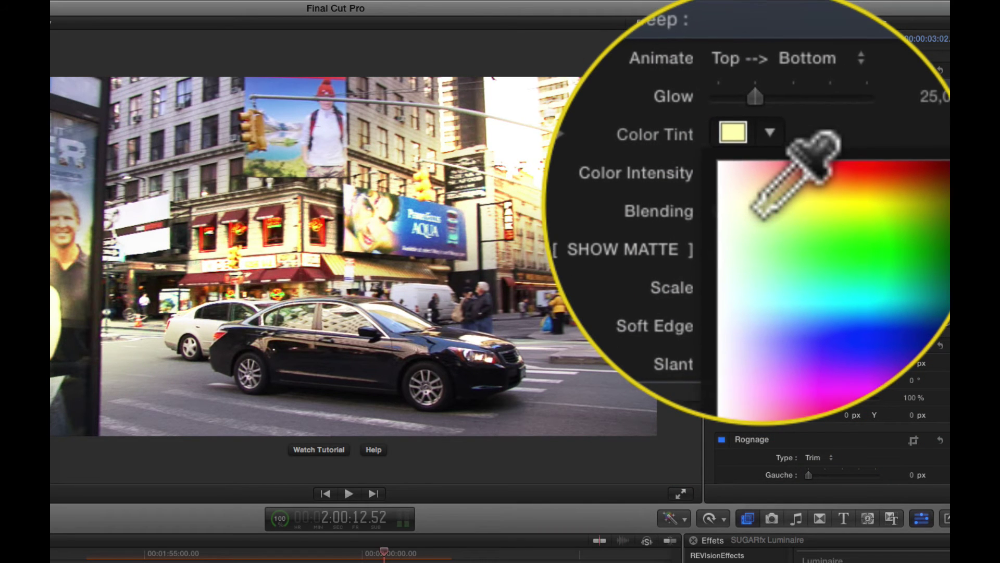
pyautogui.click(755, 218)
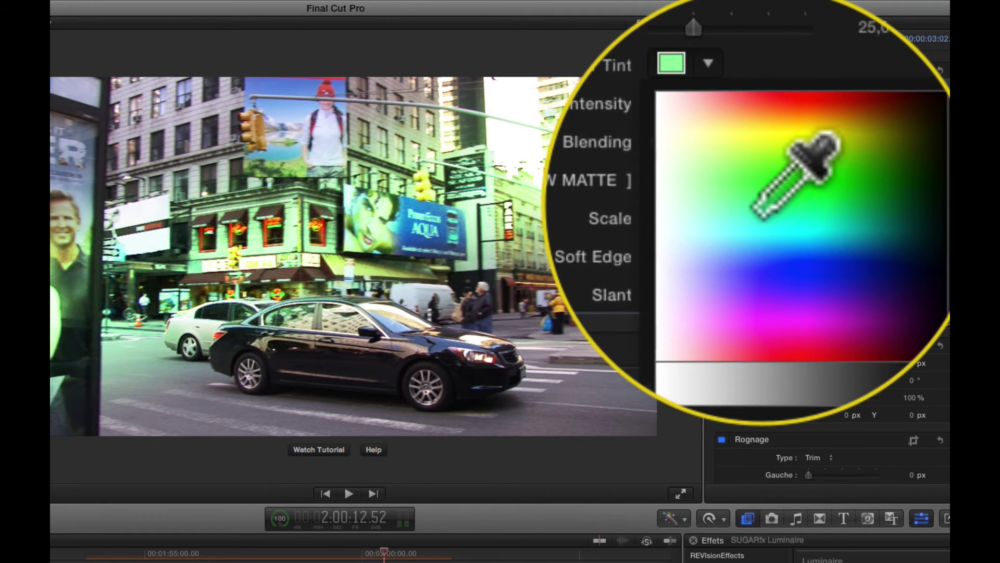
pyautogui.click(758, 271)
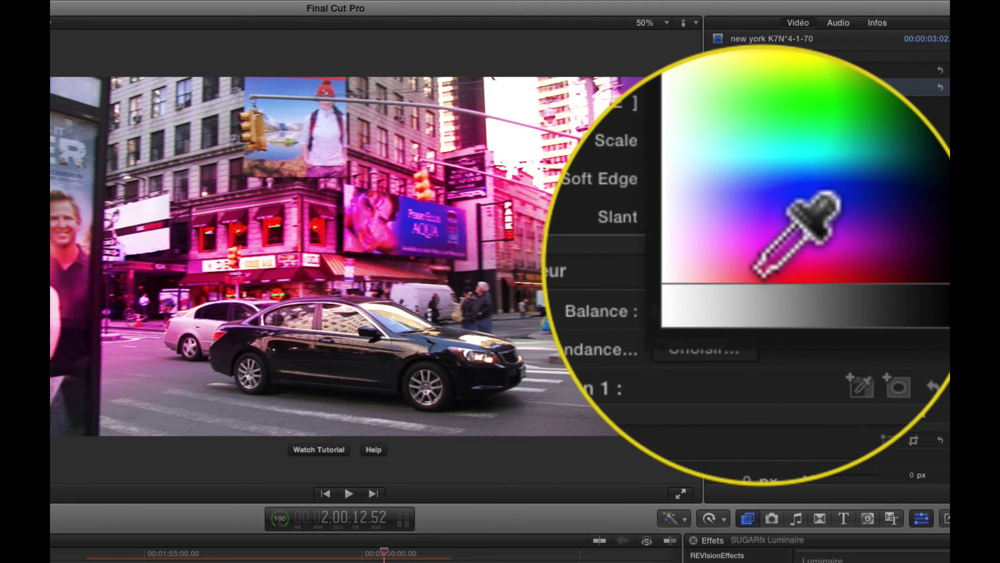
pyautogui.click(755, 216)
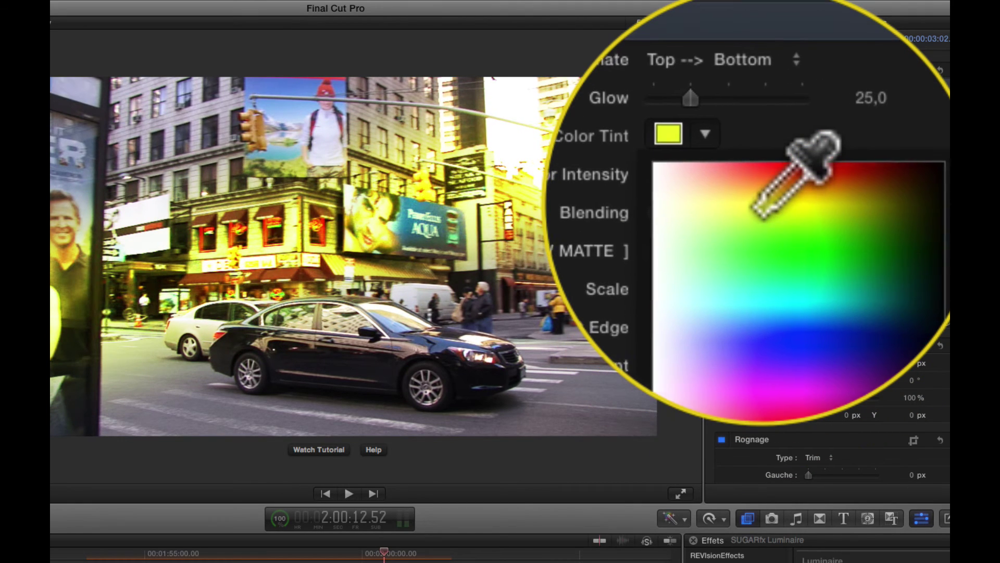
pyautogui.click(759, 221)
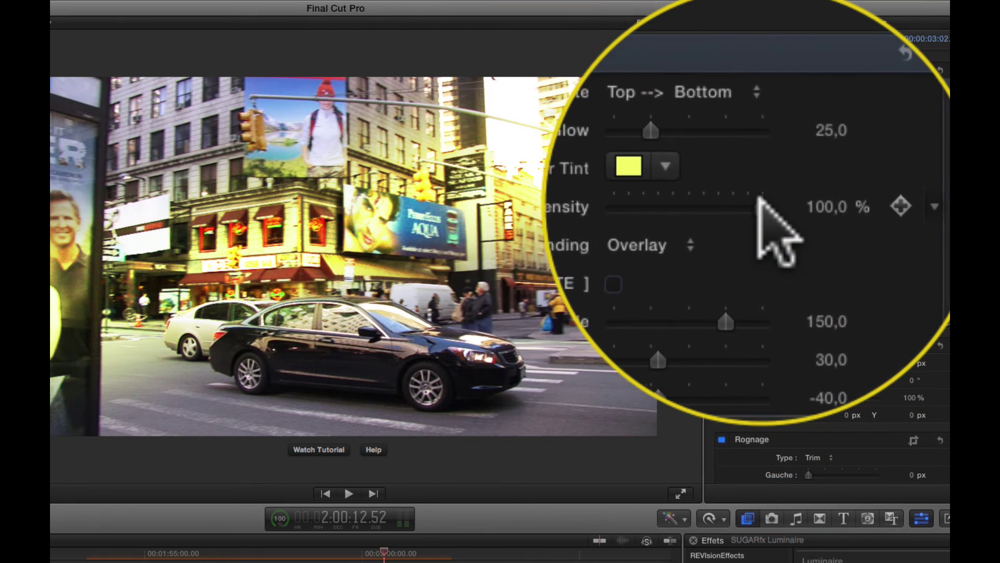
pyautogui.click(752, 201)
pyautogui.moveTo(752, 199); pyautogui.dragTo(883, 197)
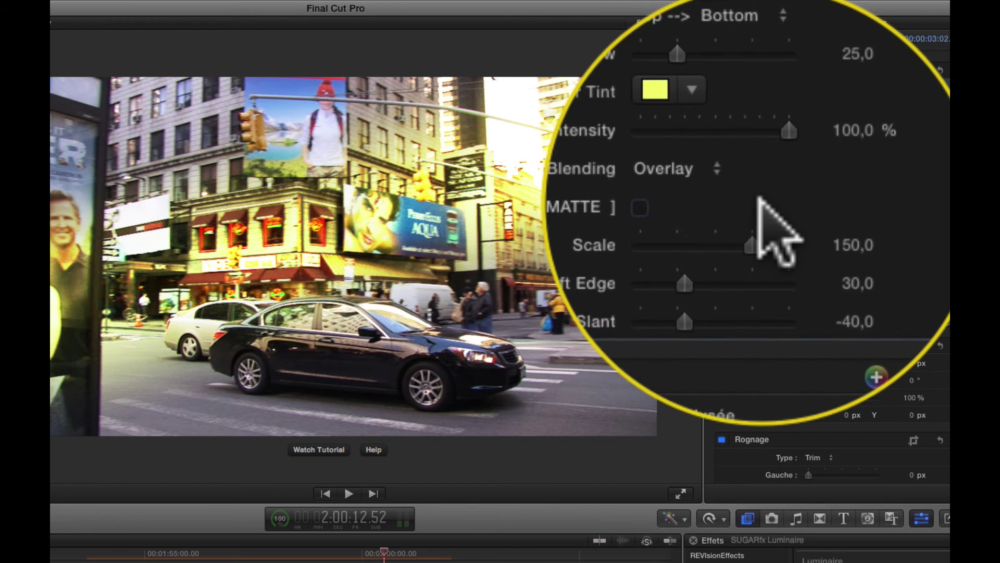
# Step: Show the Light Sweep matte, set Scale to 150,6, Soft Edge to 63,92 and Slant to -88,58, and hide the matte
pyautogui.moveTo(759, 205); pyautogui.dragTo(758, 204)
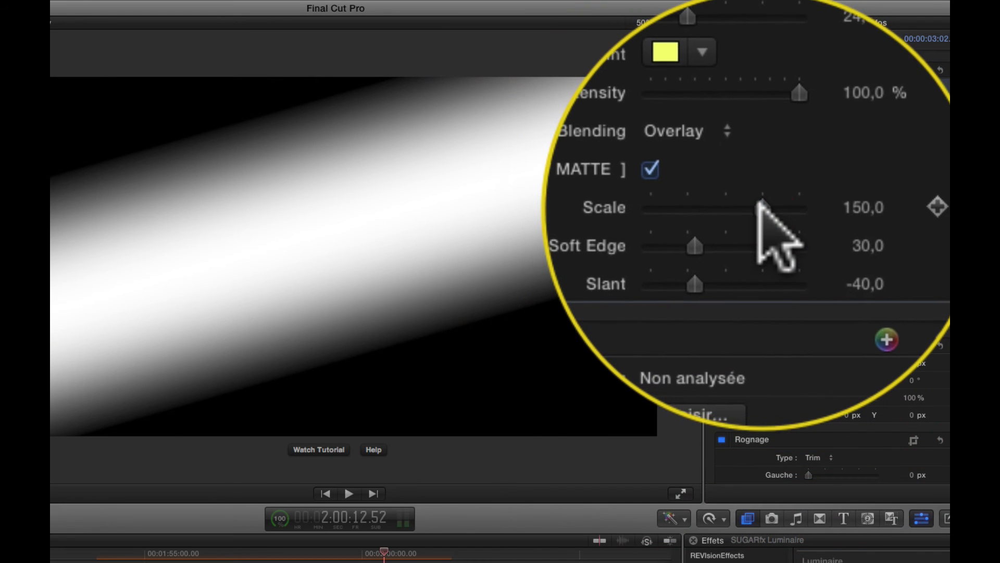
pyautogui.click(759, 203)
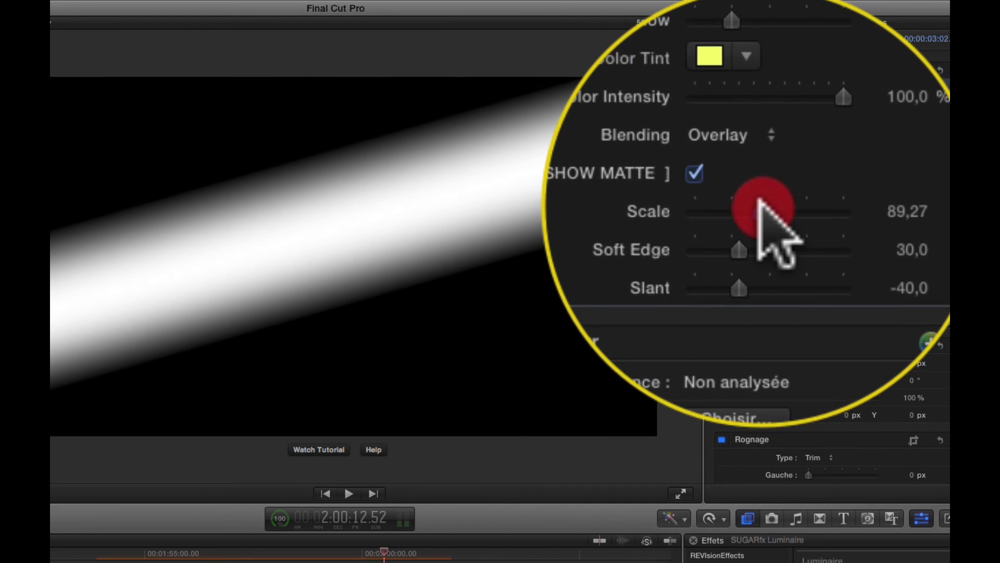
pyautogui.moveTo(759, 203)
pyautogui.mouseDown()
pyautogui.moveTo(762, 225)
pyautogui.moveTo(750, 225)
pyautogui.moveTo(766, 221)
pyautogui.moveTo(760, 240)
pyautogui.mouseUp()
pyautogui.click(761, 206)
pyautogui.click(759, 207)
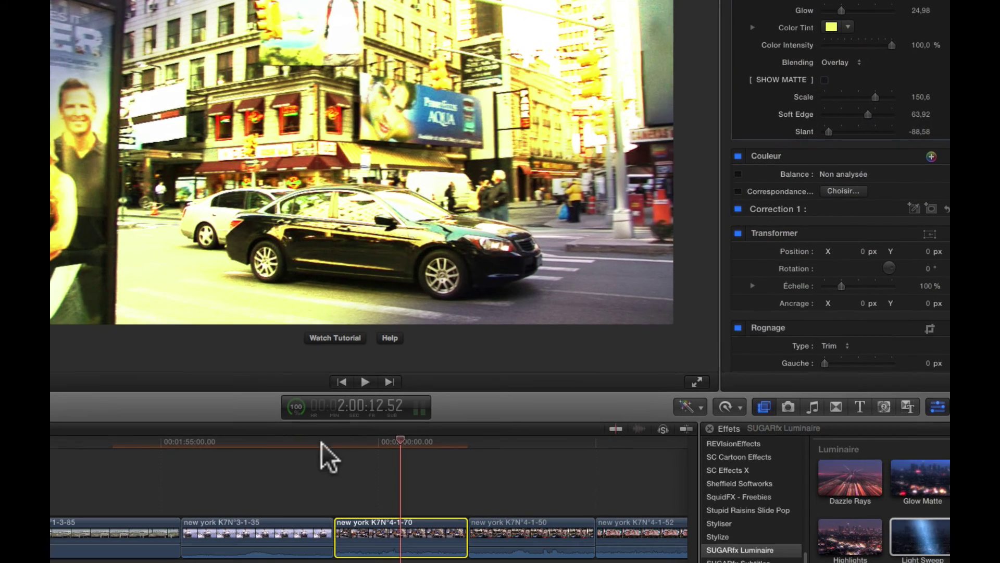
# Step: Play back the customised Light Sweep from the start of the clip new york K7N°4-1-70
pyautogui.click(319, 553)
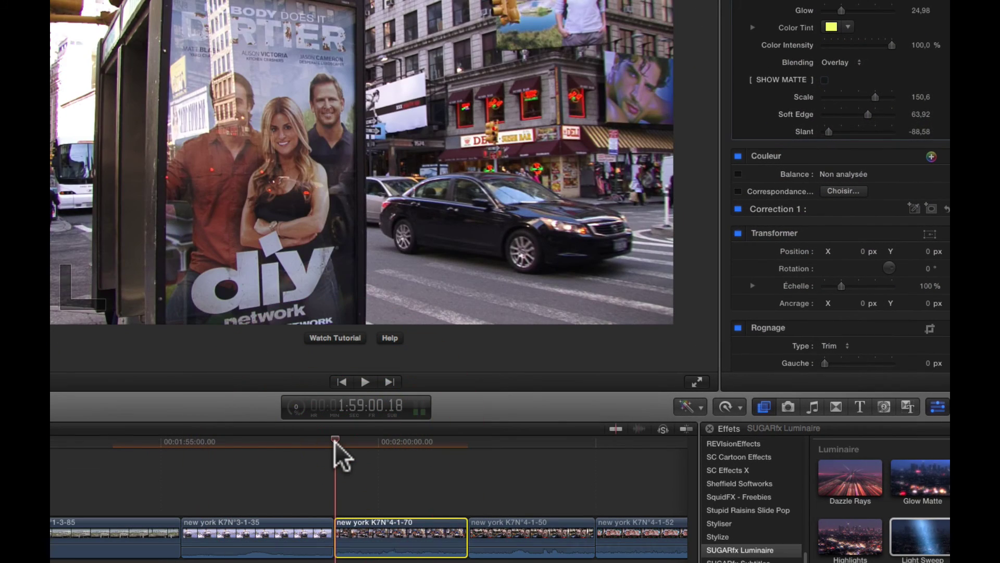
pyautogui.press('space')
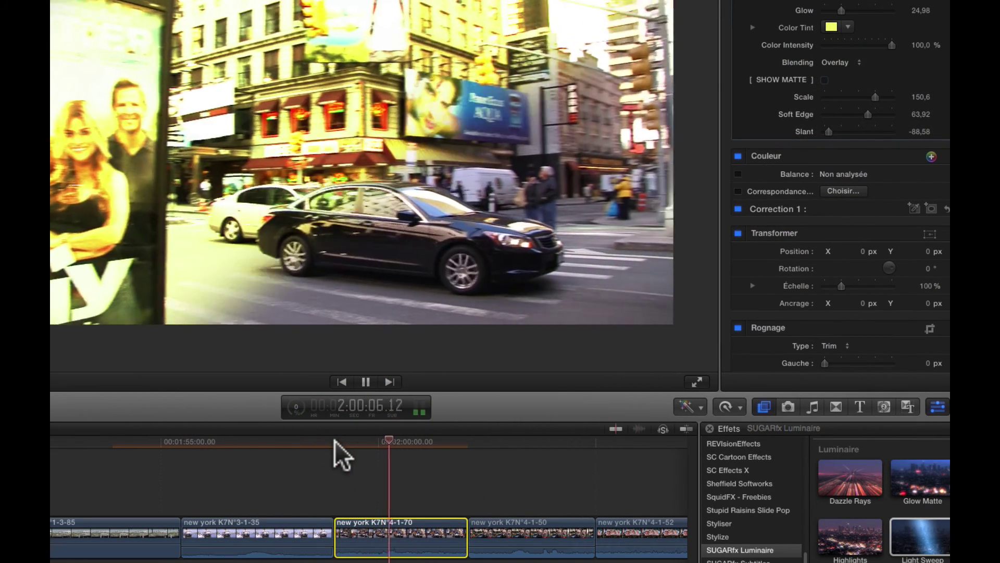
pyautogui.press('space')
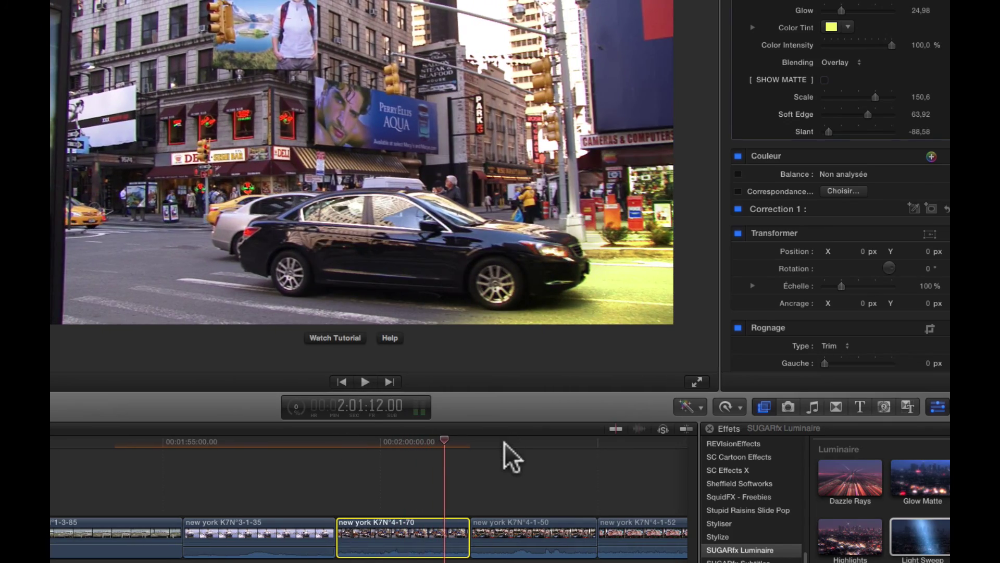
pyautogui.click(499, 449)
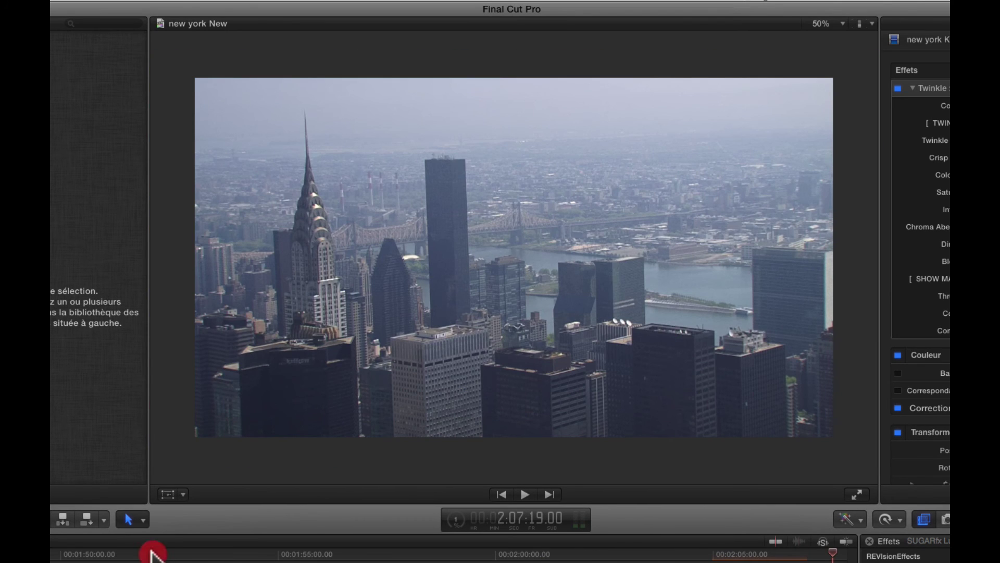
# Step: Play back the sequence of effect clips from about 1:47:17 and stop at about 2:06:19
pyautogui.click(153, 553)
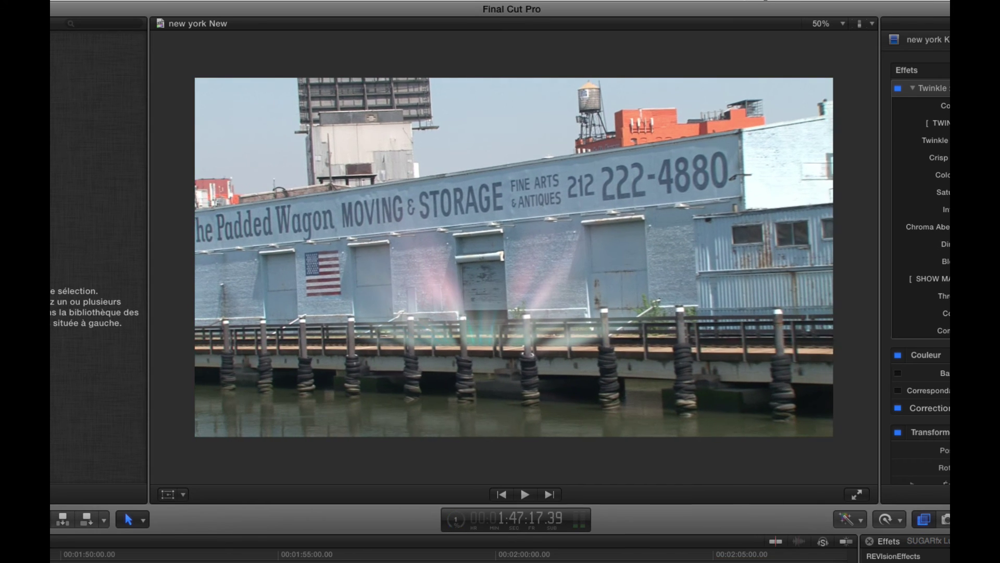
pyautogui.press('space')
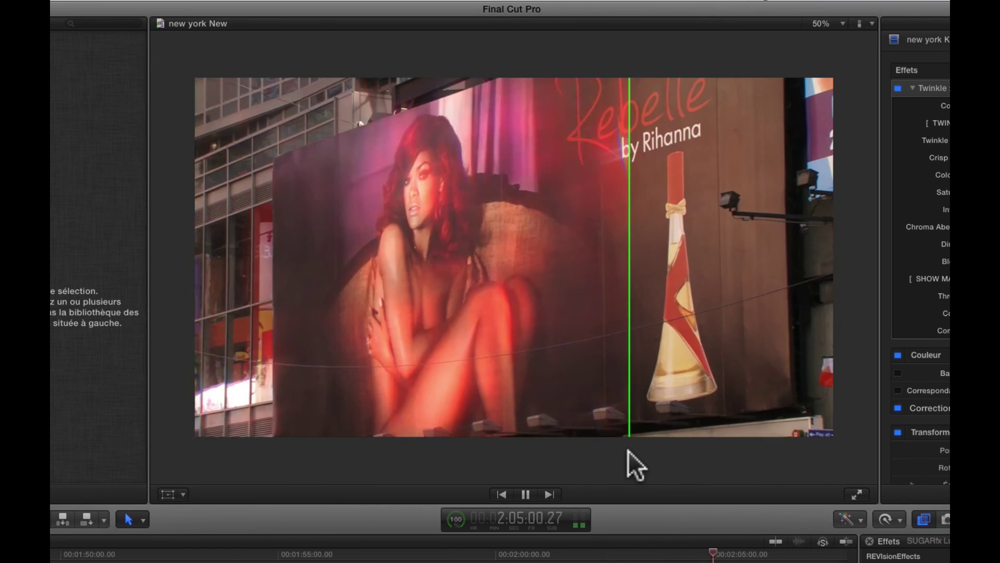
pyautogui.press('space')
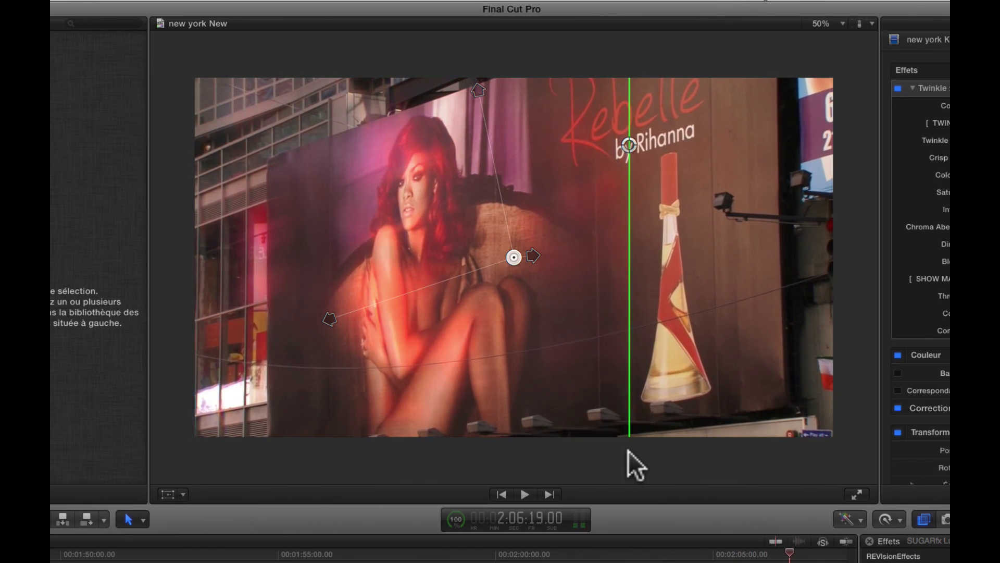